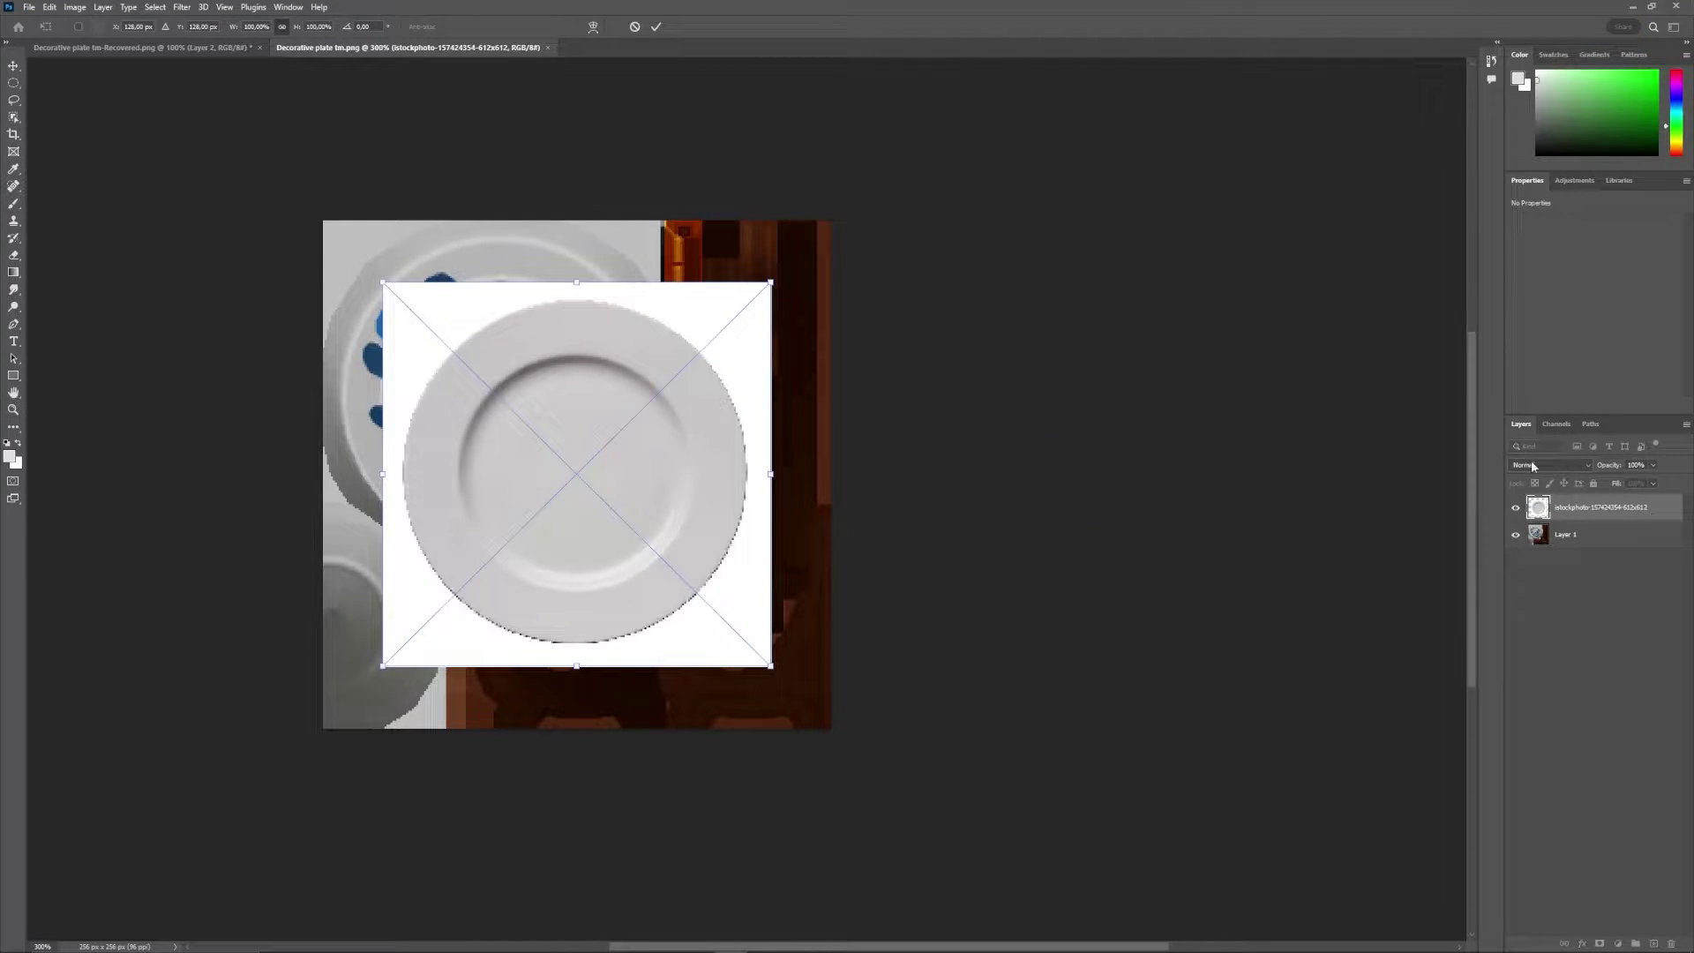
Fit the white plate photo over the top-left blue plate at about 107%, back at 100% opacity.
left_click(1653, 465)
left_click_drag(1658, 480, 1620, 482)
left_click_drag(680, 608, 595, 518)
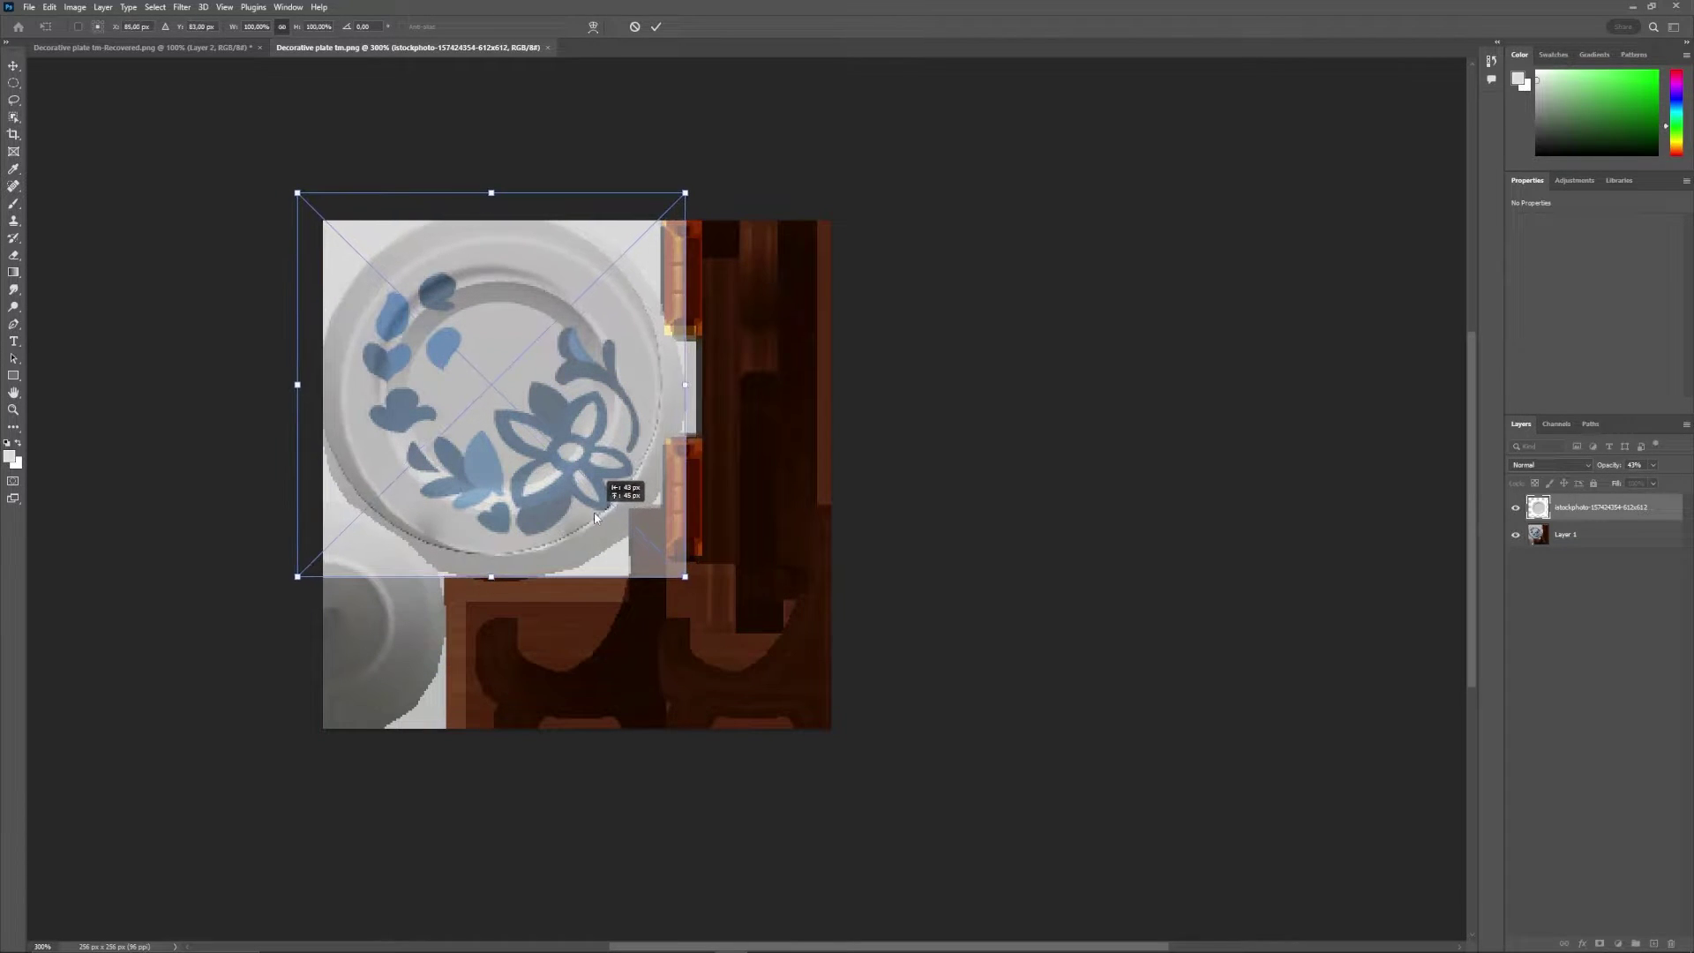
left_click_drag(686, 577, 711, 606)
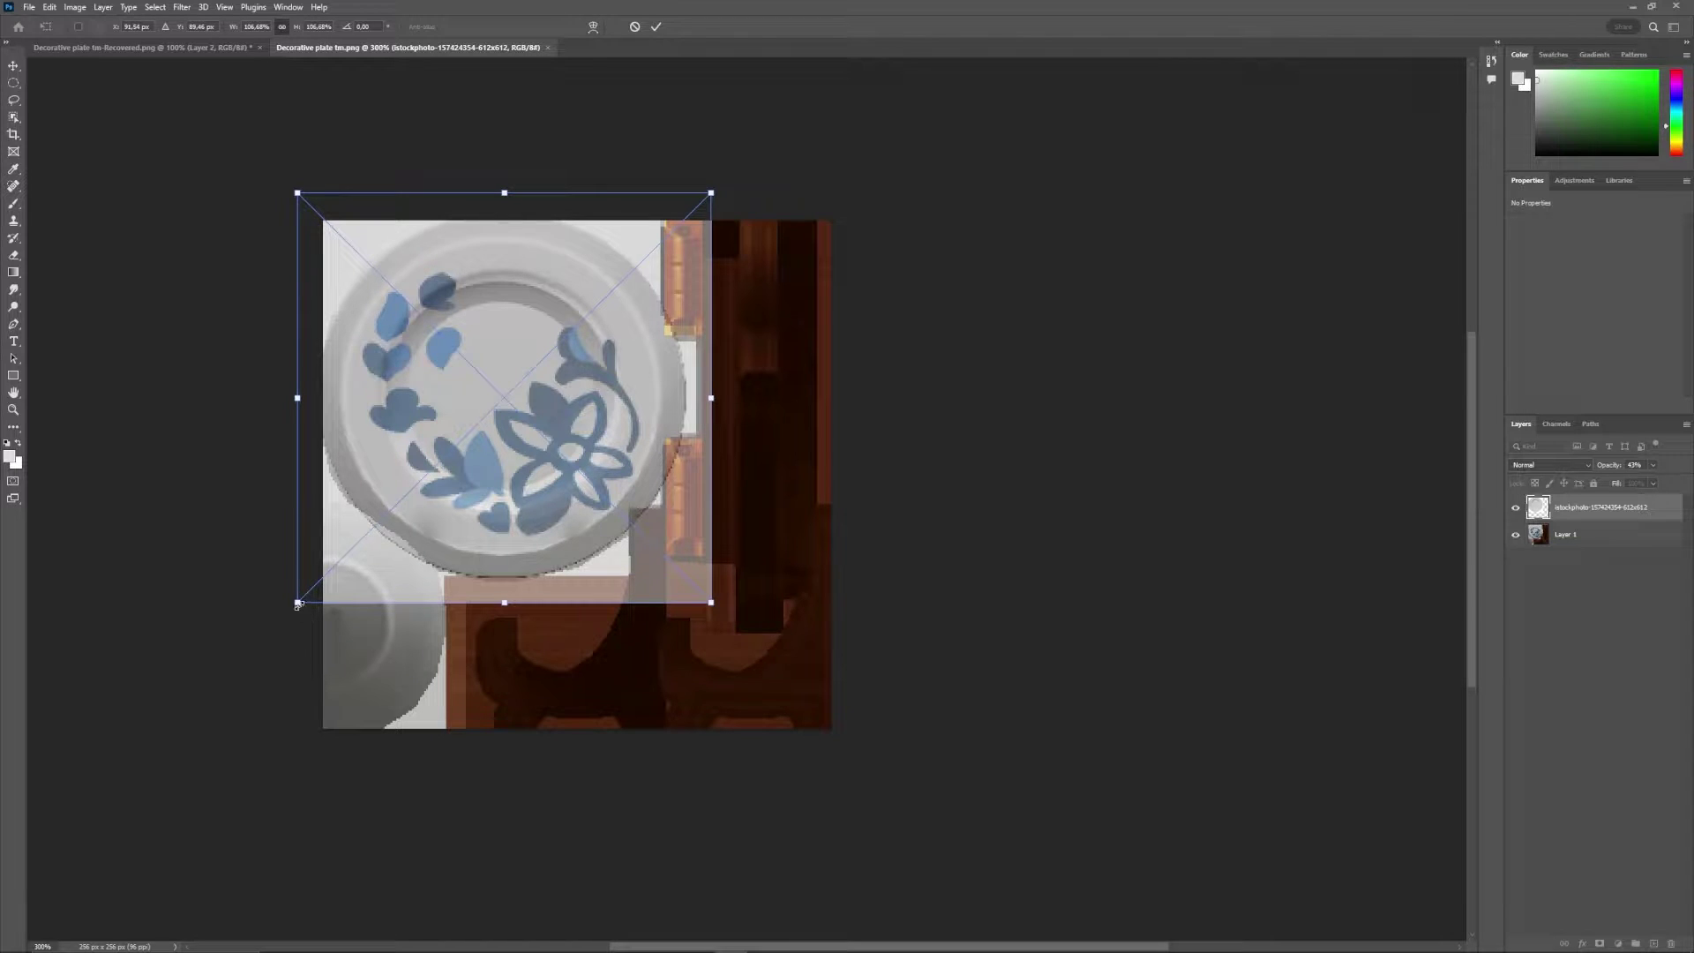
left_click_drag(298, 605, 295, 612)
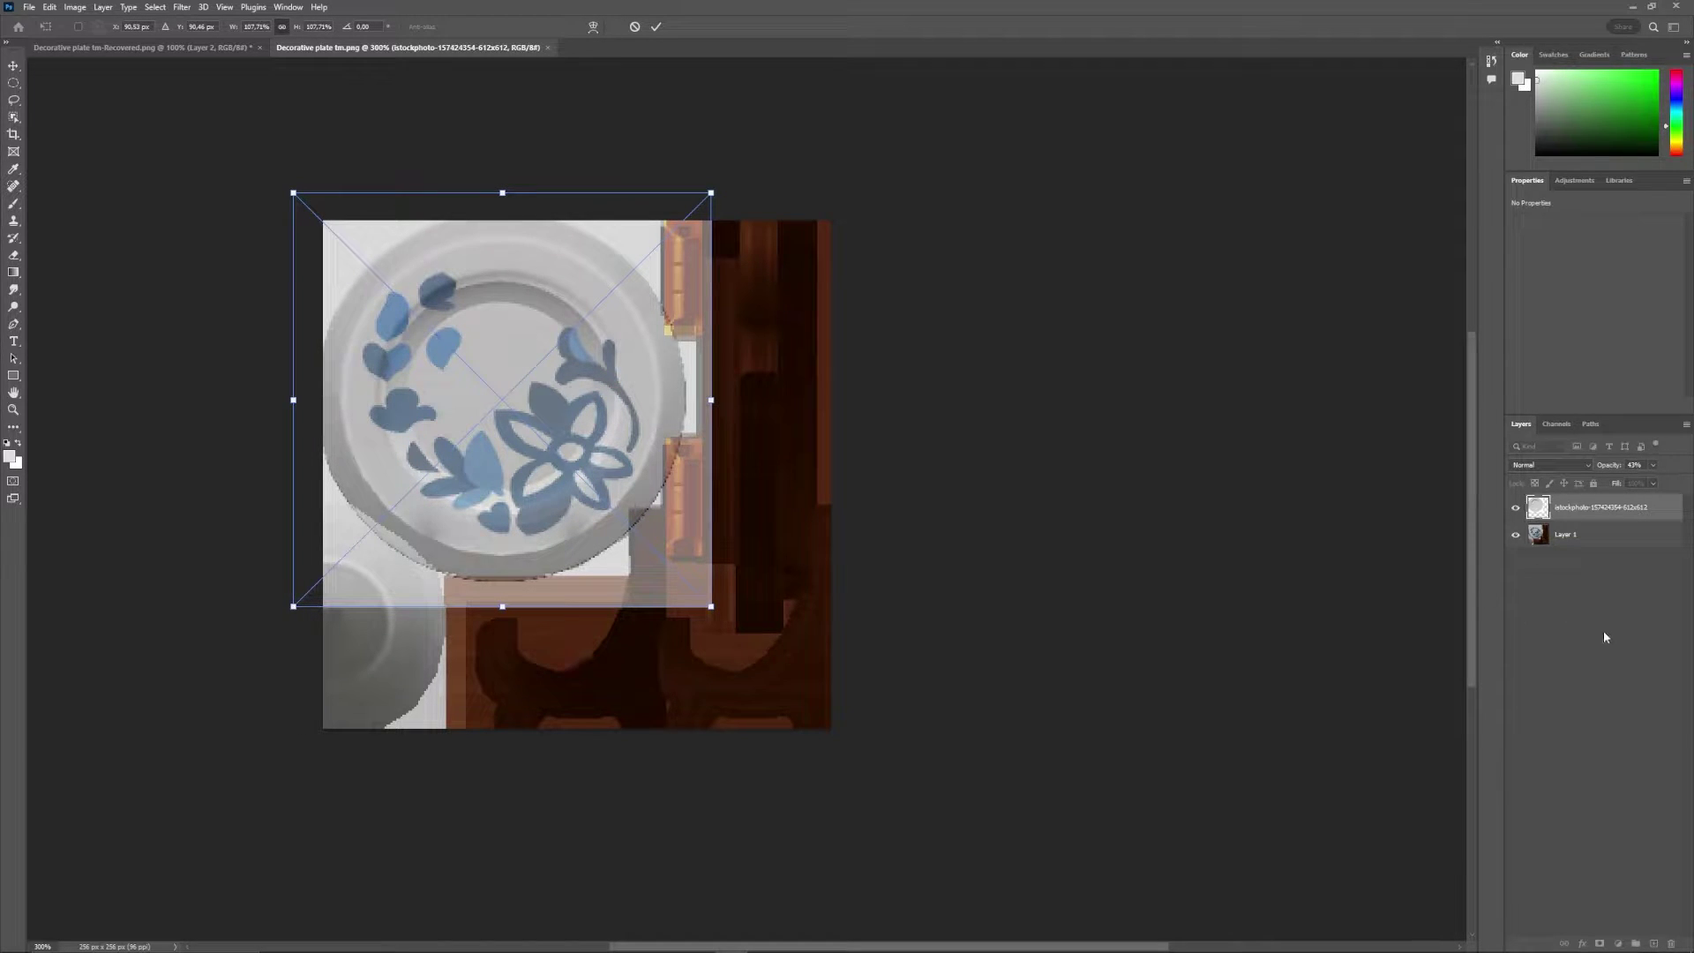
key("Return")
left_click(1652, 505)
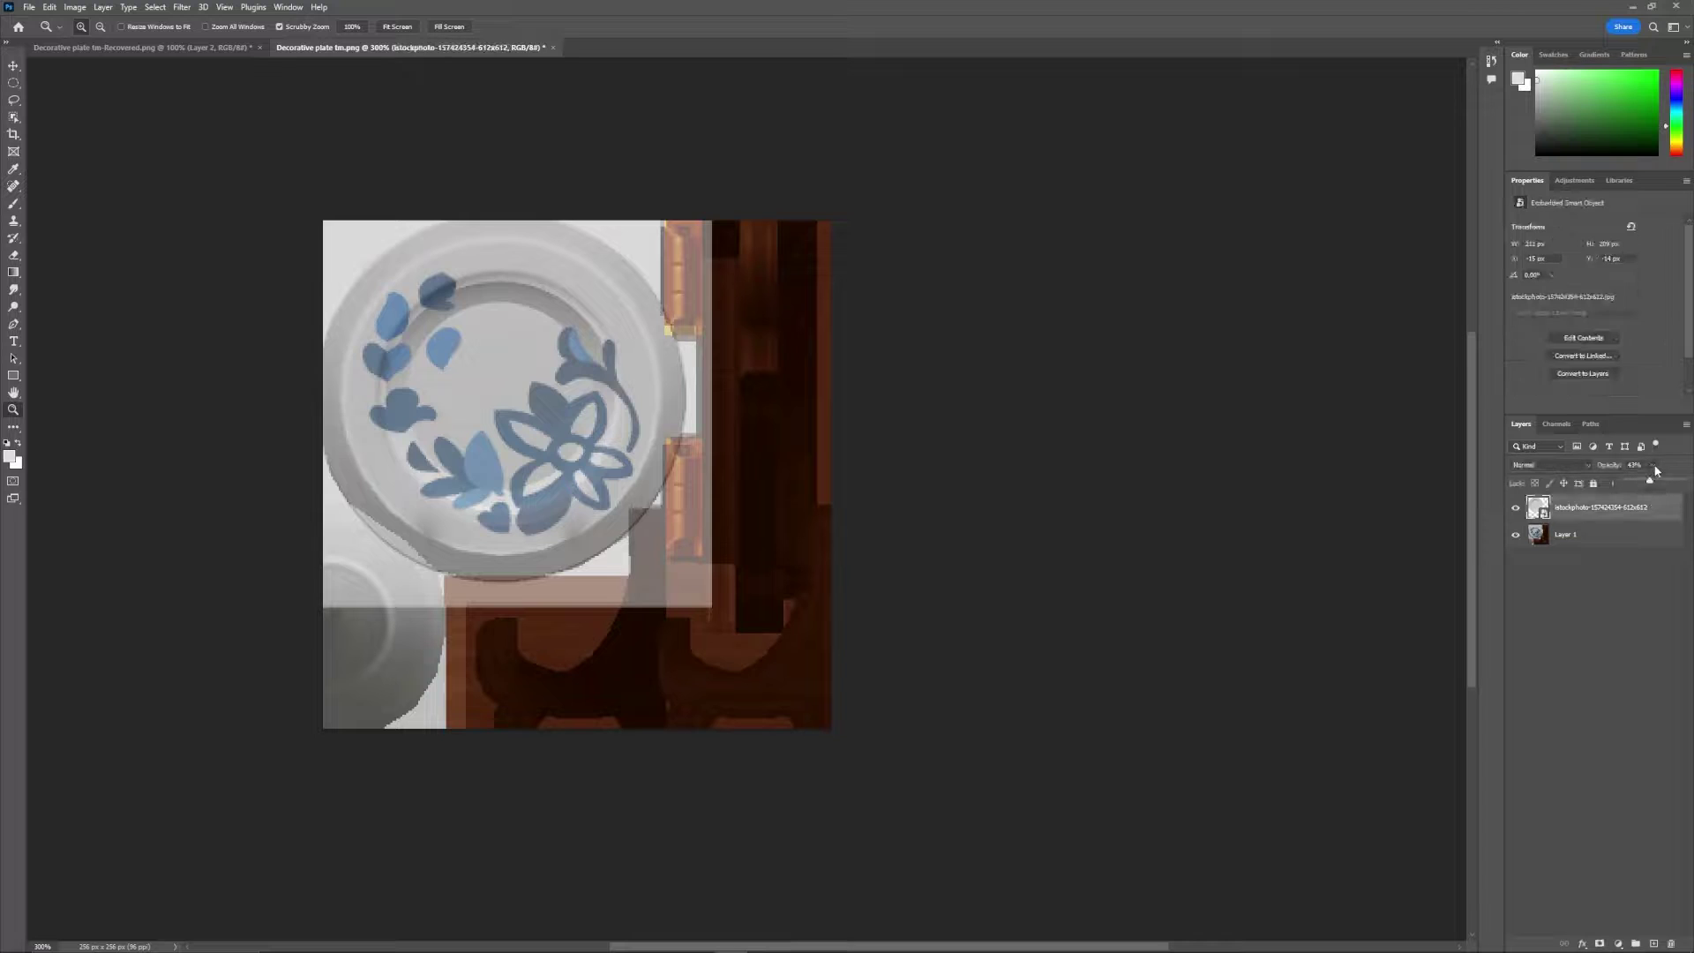
left_click_drag(1653, 465, 1684, 480)
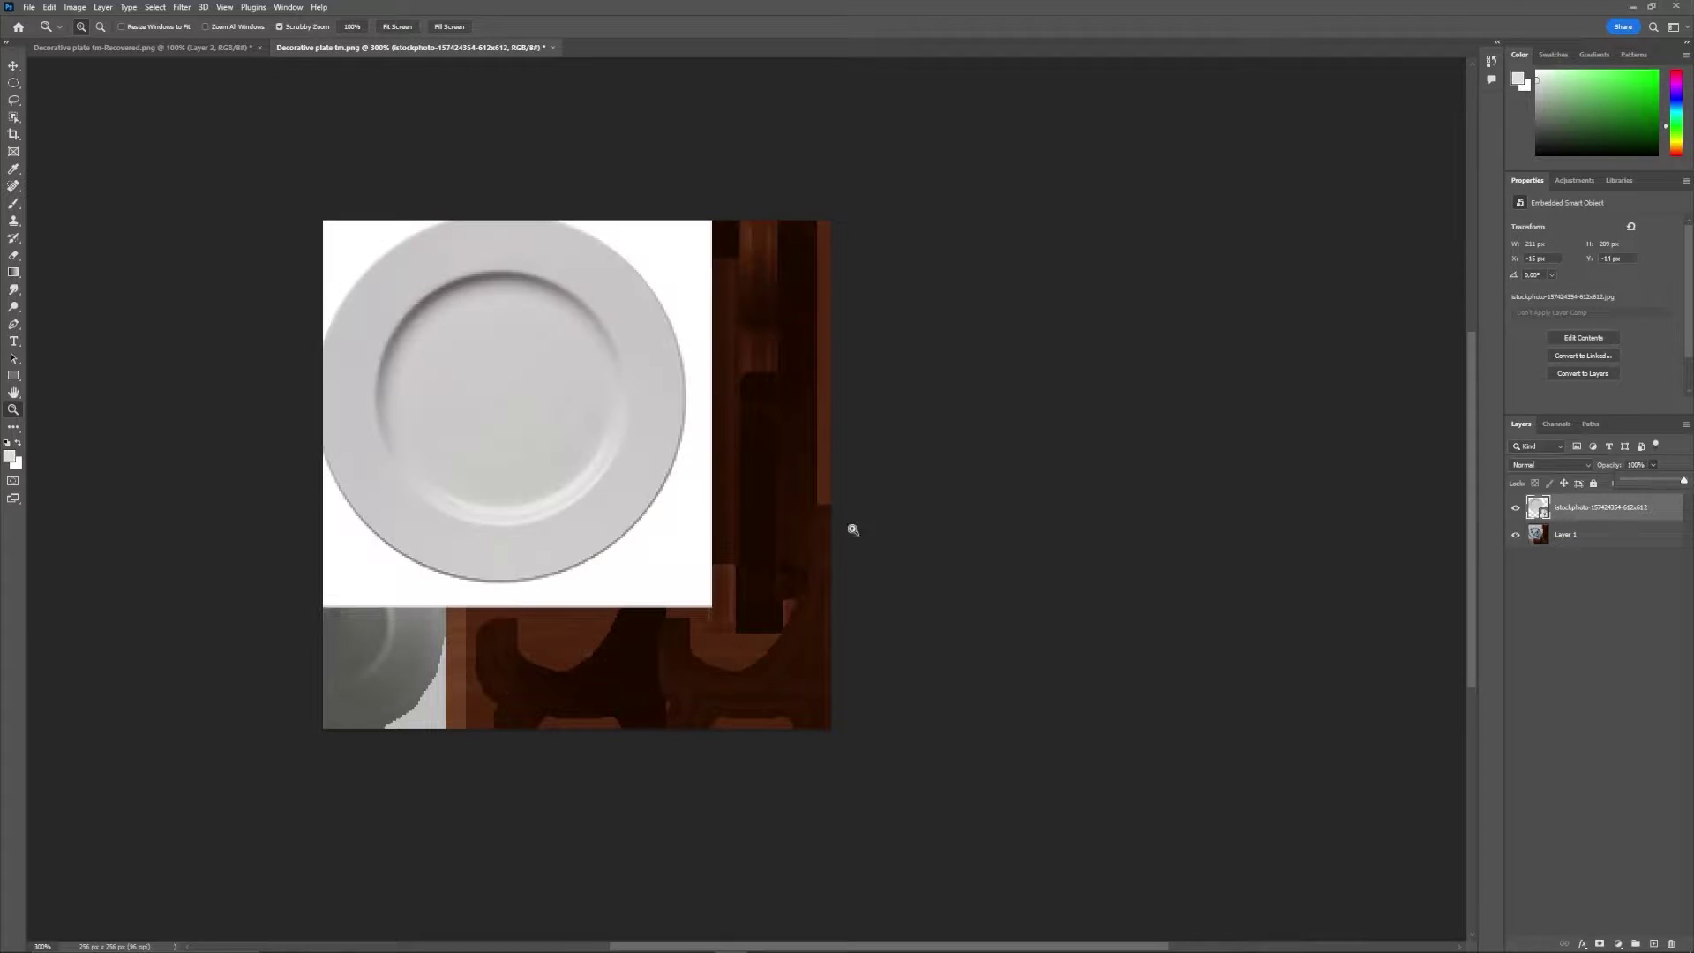
Rasterize the plate photo and erase its white background with the Magic Eraser.
right_click(12, 256)
left_click(62, 281)
left_click(352, 556)
left_click(793, 349)
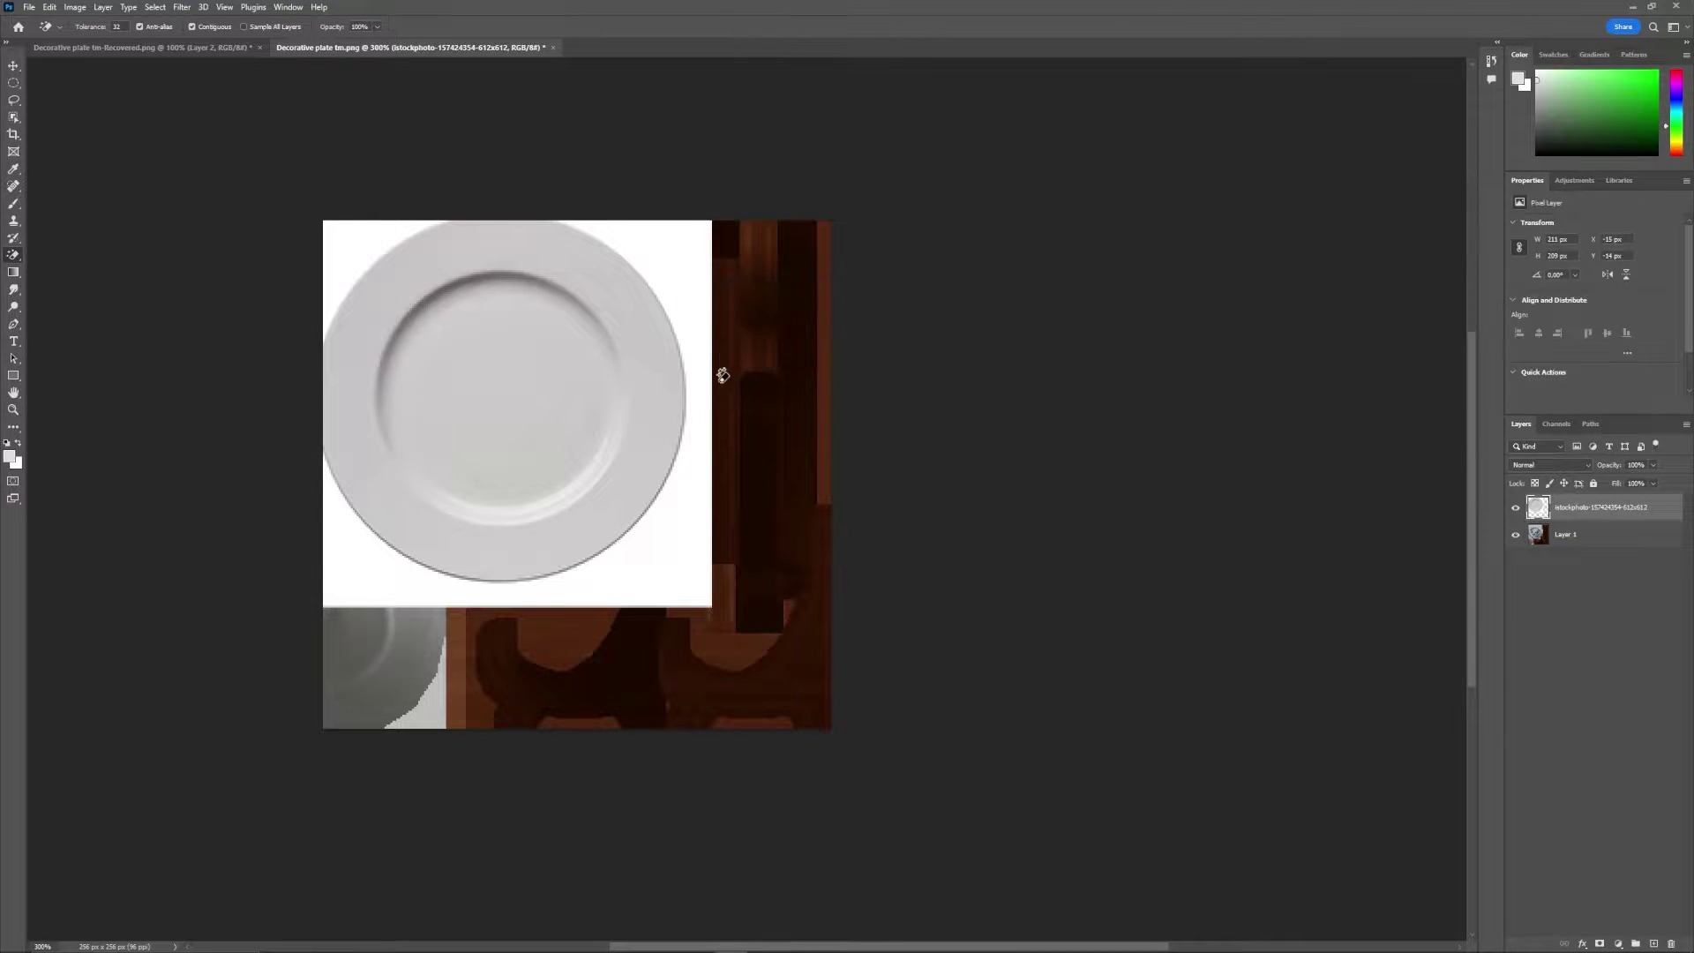
left_click(369, 237)
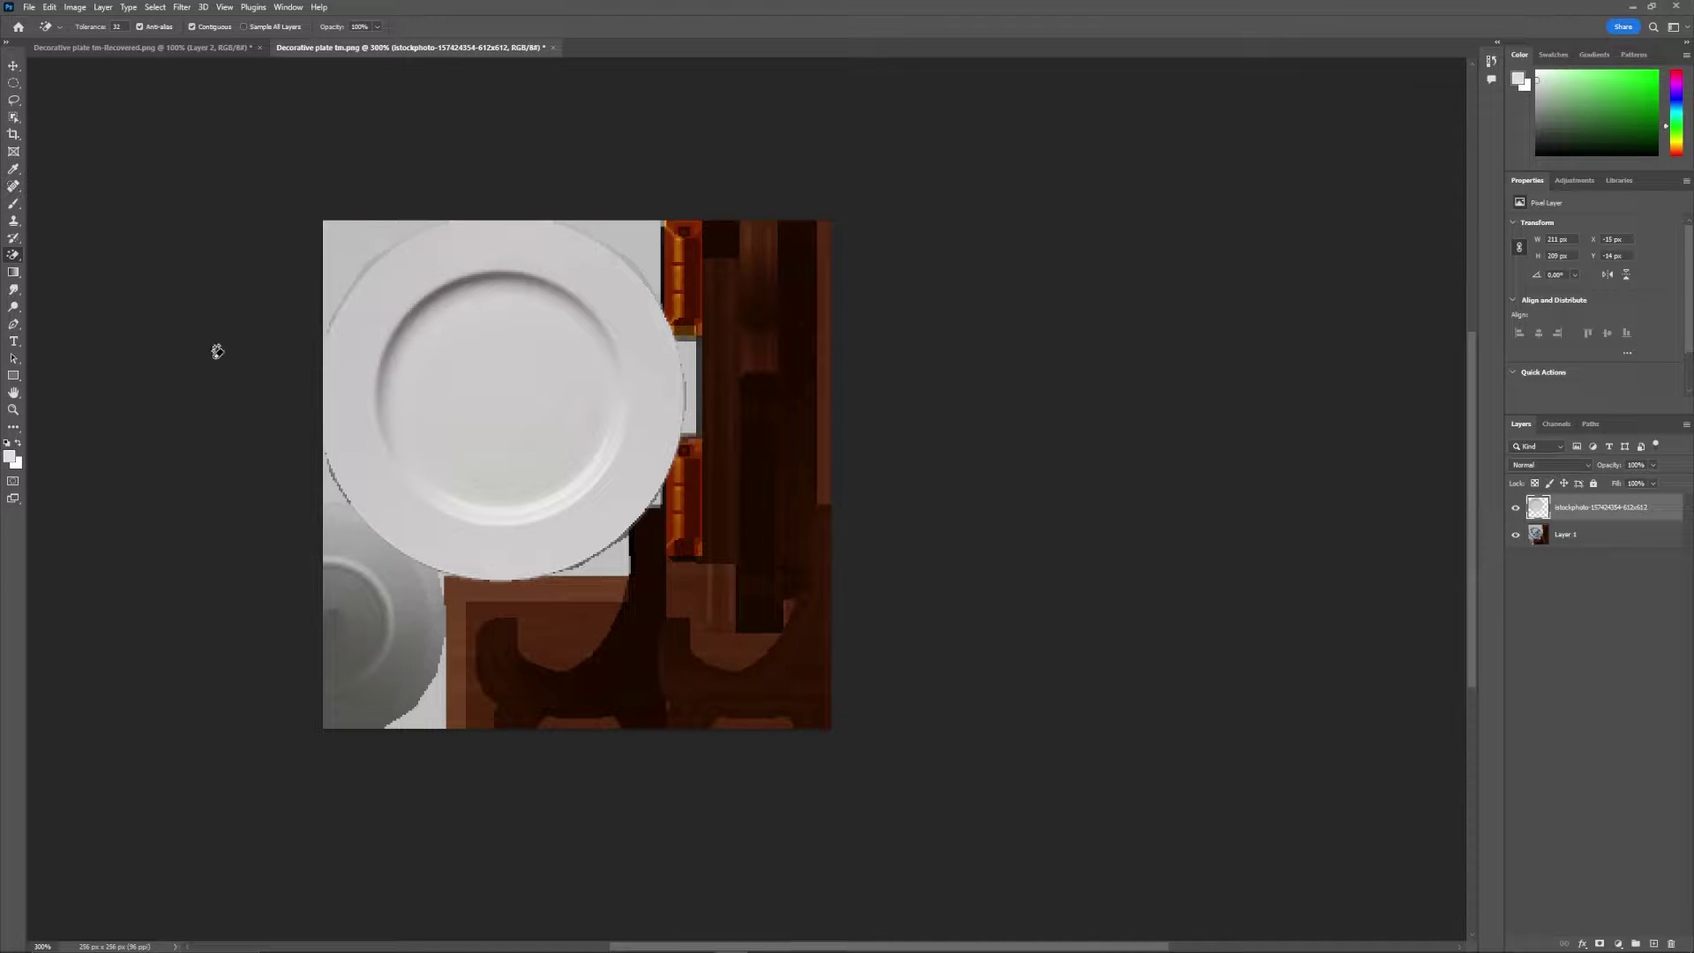
Select Layer 1, hide the plate photo layer, and switch to the Polygonal Lasso.
left_click(1631, 534)
left_click(1517, 508)
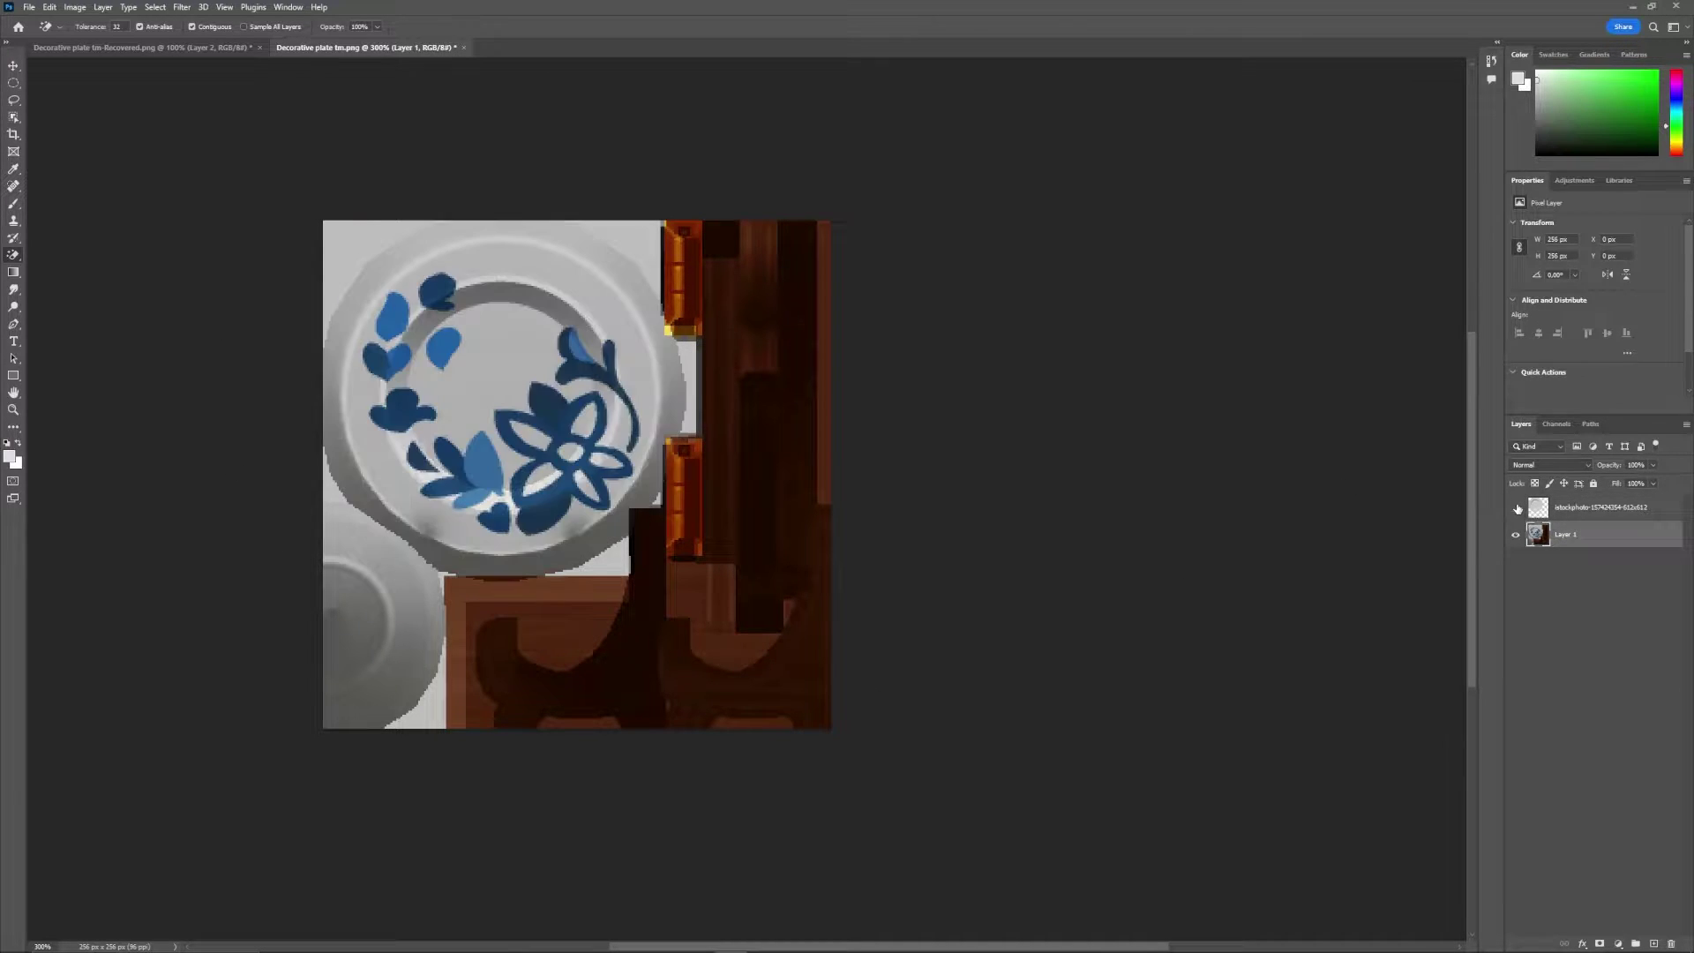
right_click(13, 99)
left_click(66, 110)
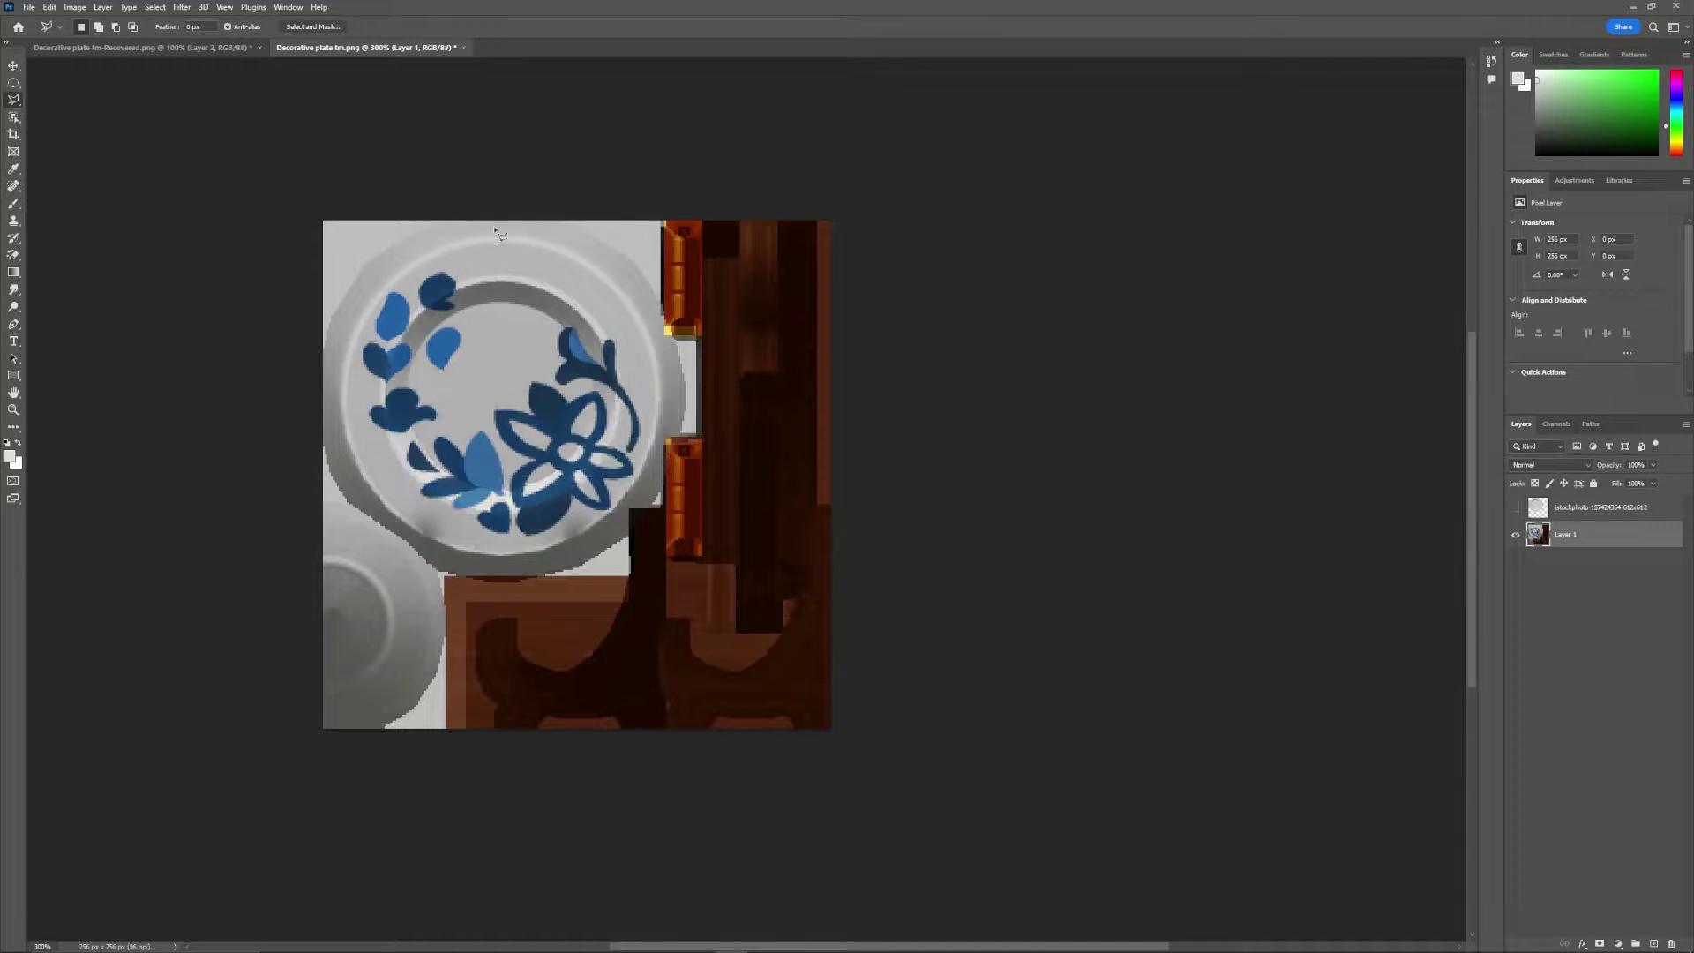
Start tracing the blue plate's outline from its top edge down the left and lower rim.
left_click(437, 222)
left_click(367, 262)
left_click(324, 338)
left_click(362, 519)
left_click(432, 566)
Finish the plate outline, copy it to Layer 2, and show the plate photo again.
left_click(584, 573)
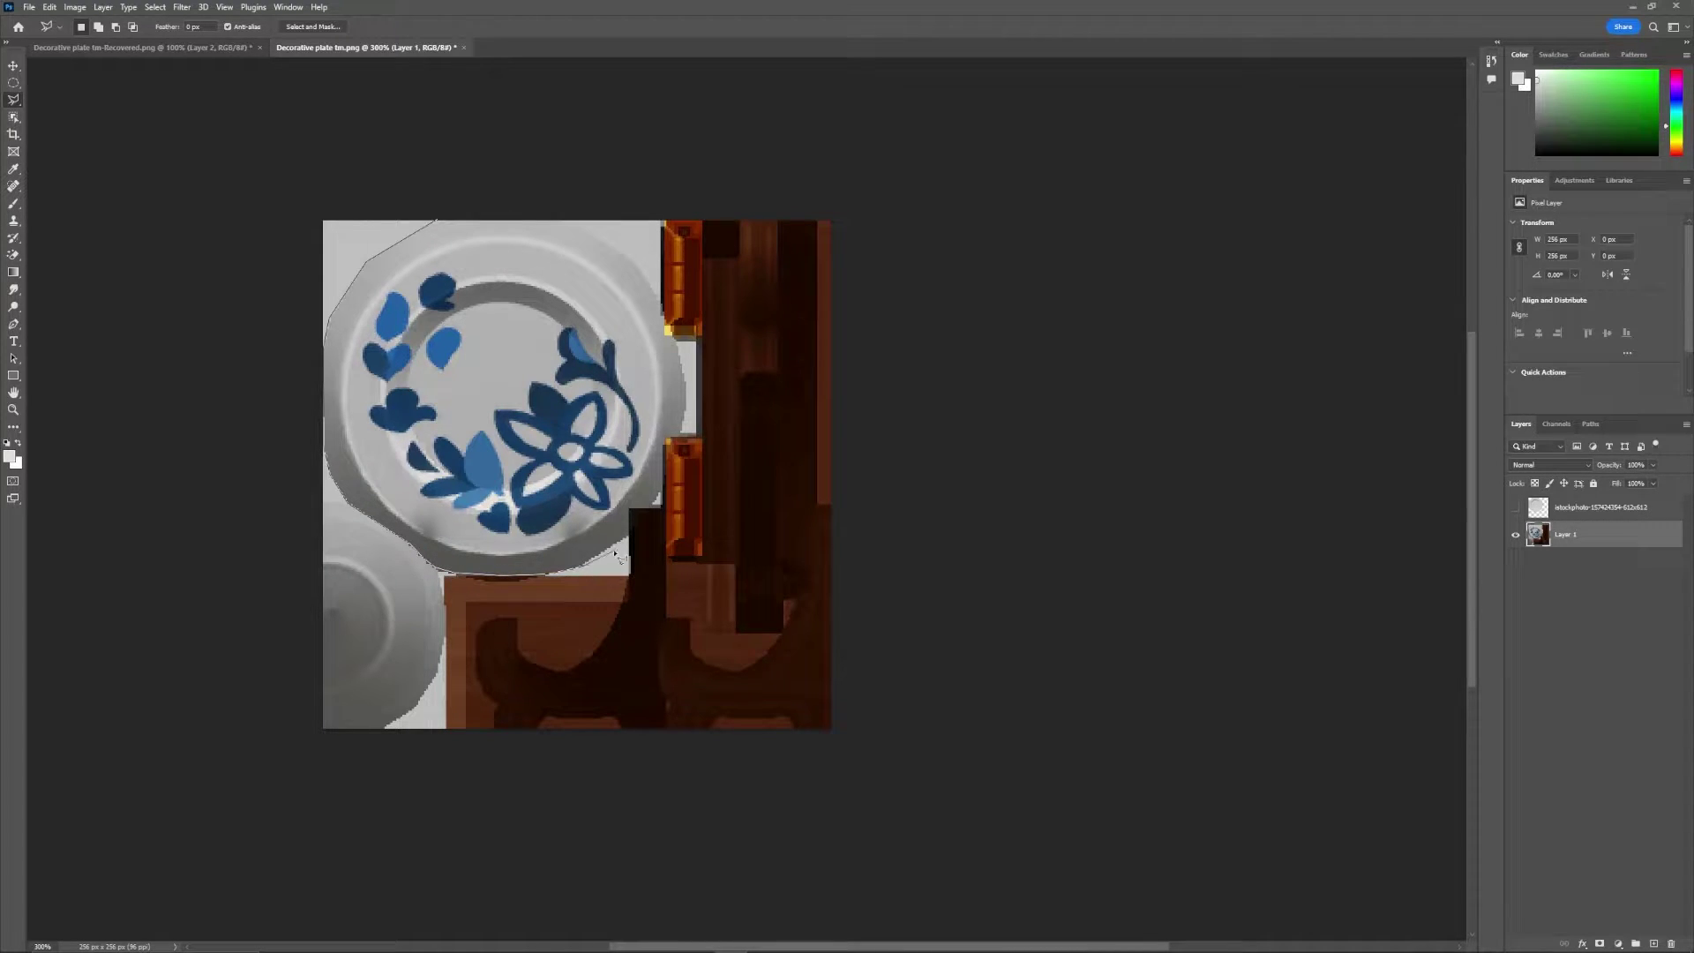
left_click(630, 511)
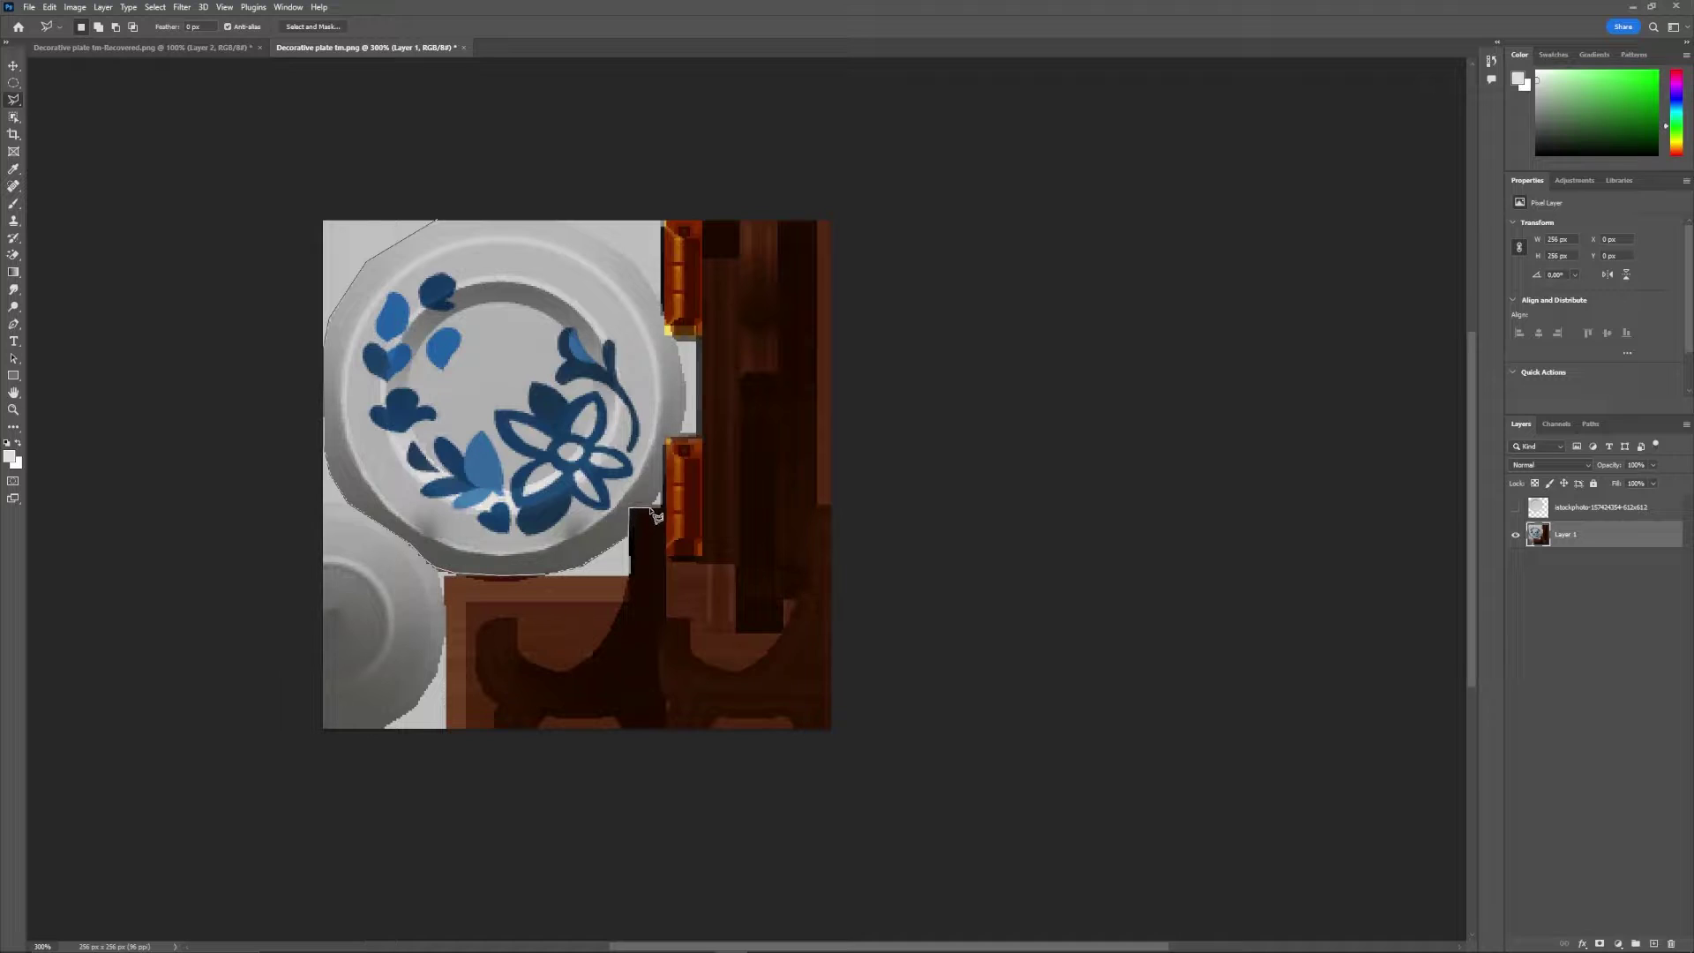
left_click(663, 444)
left_click(682, 435)
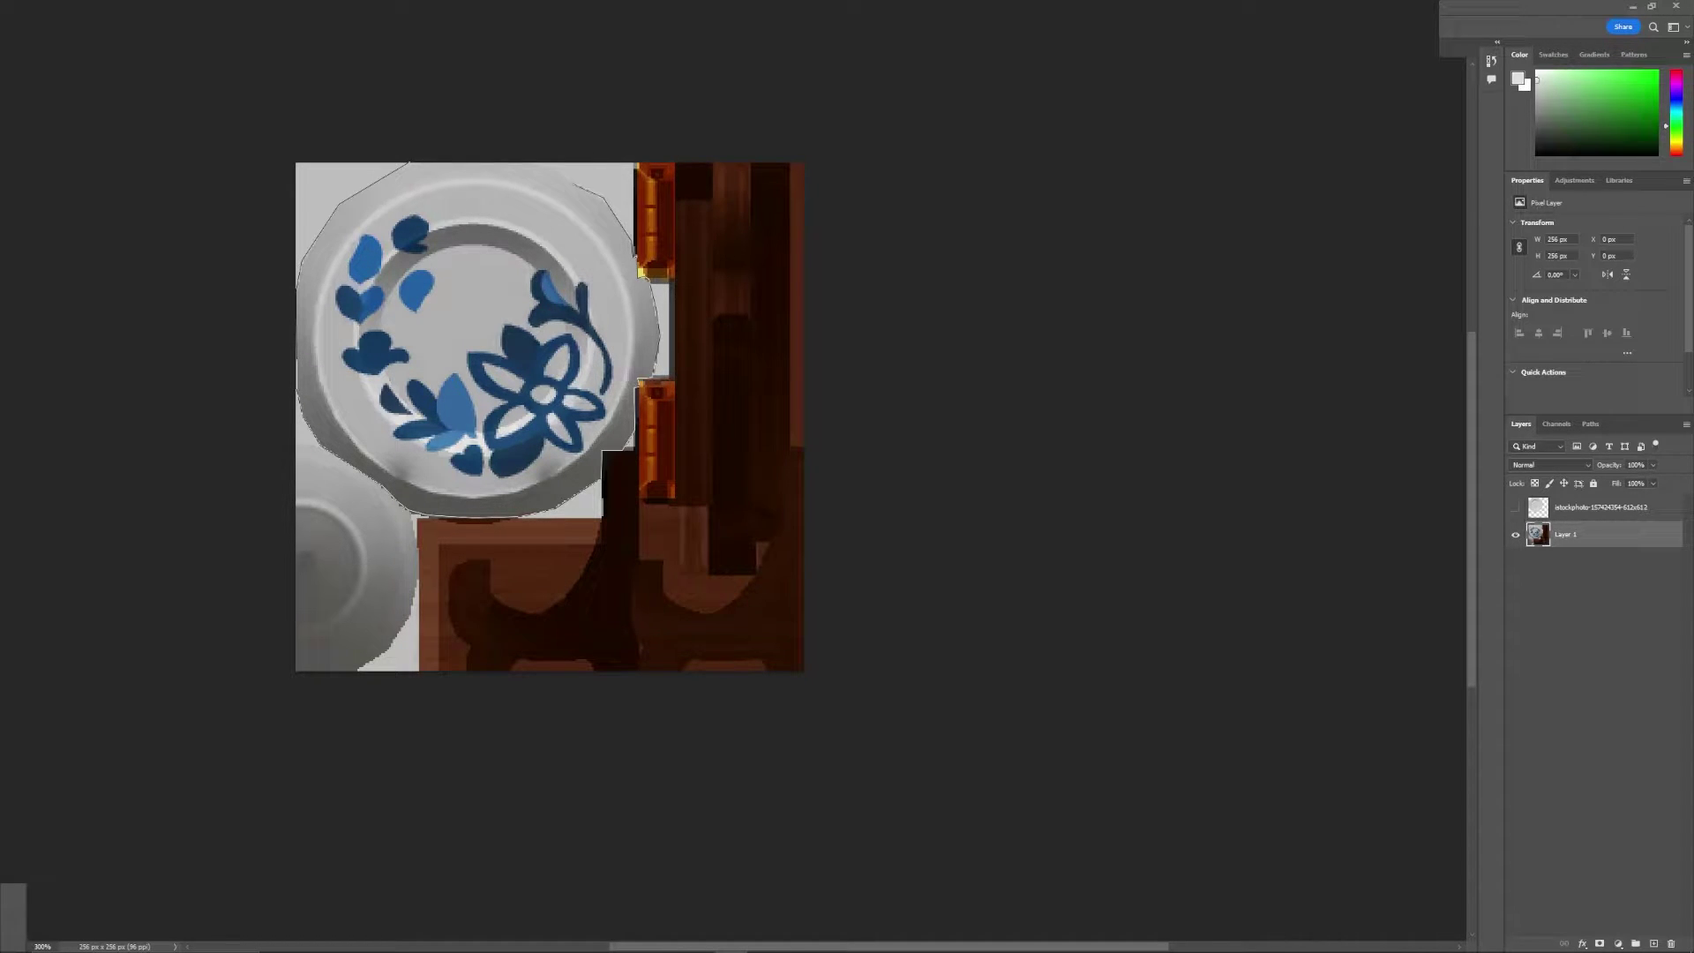
key("Return")
key("ctrl+j")
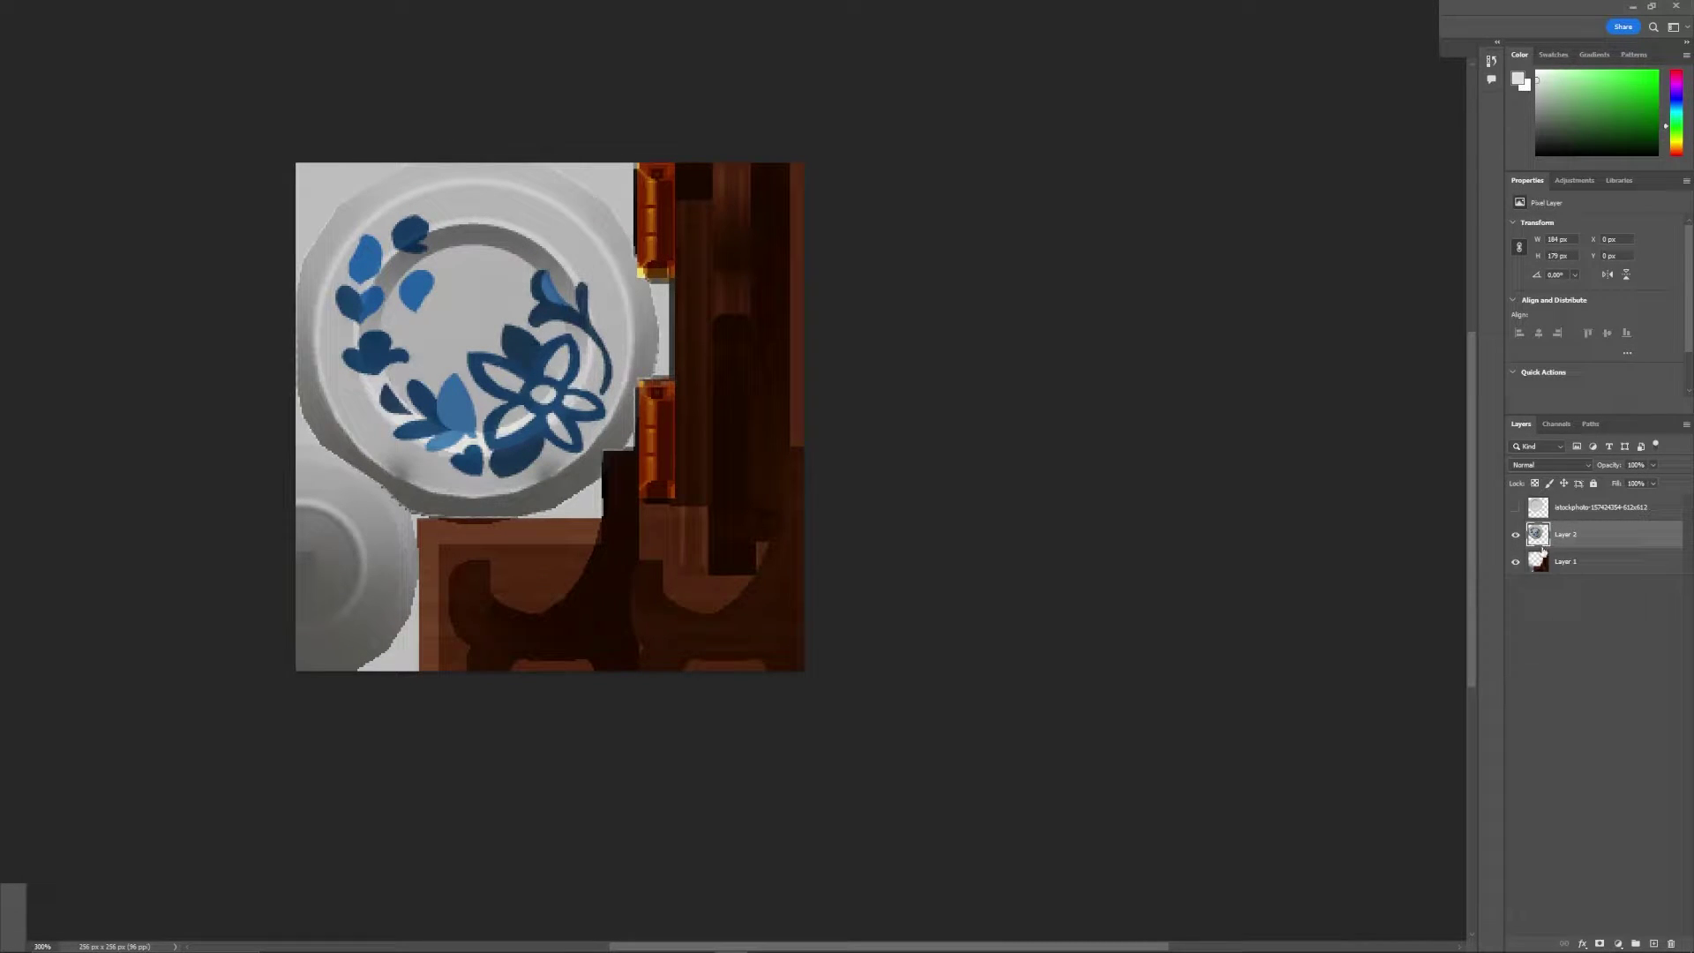
left_click(1516, 508)
Clip the white plate photo layer to Layer 2's plate shape.
left_click(1566, 512)
right_click(1580, 512)
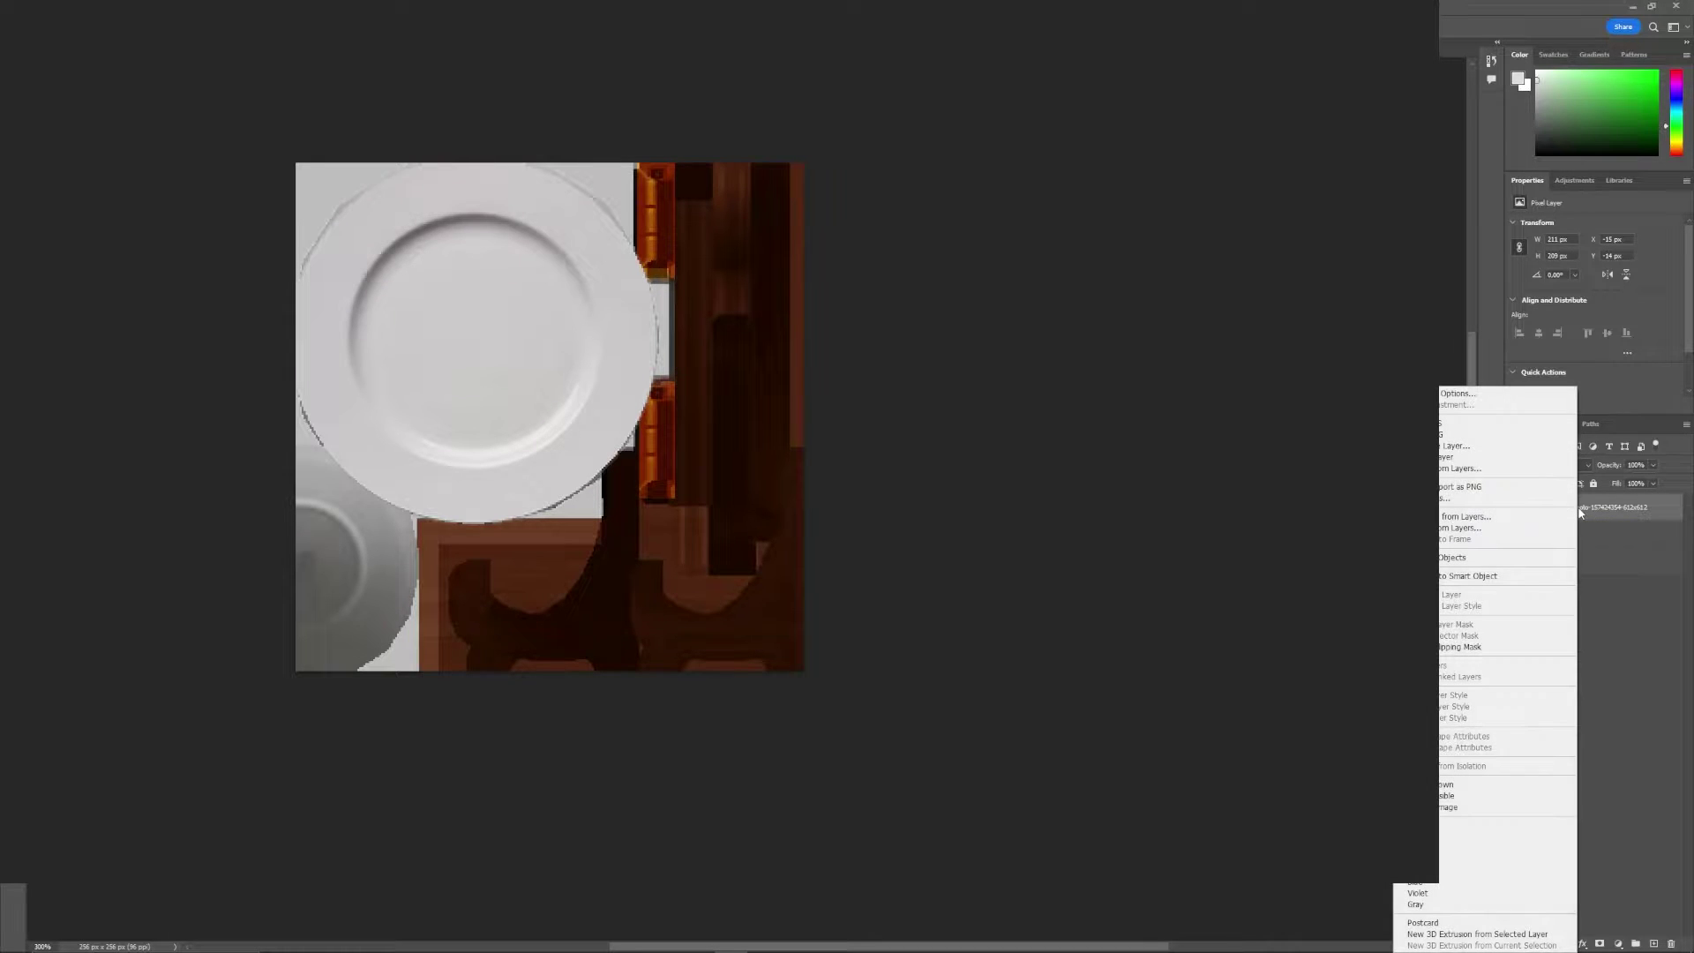
left_click(1460, 647)
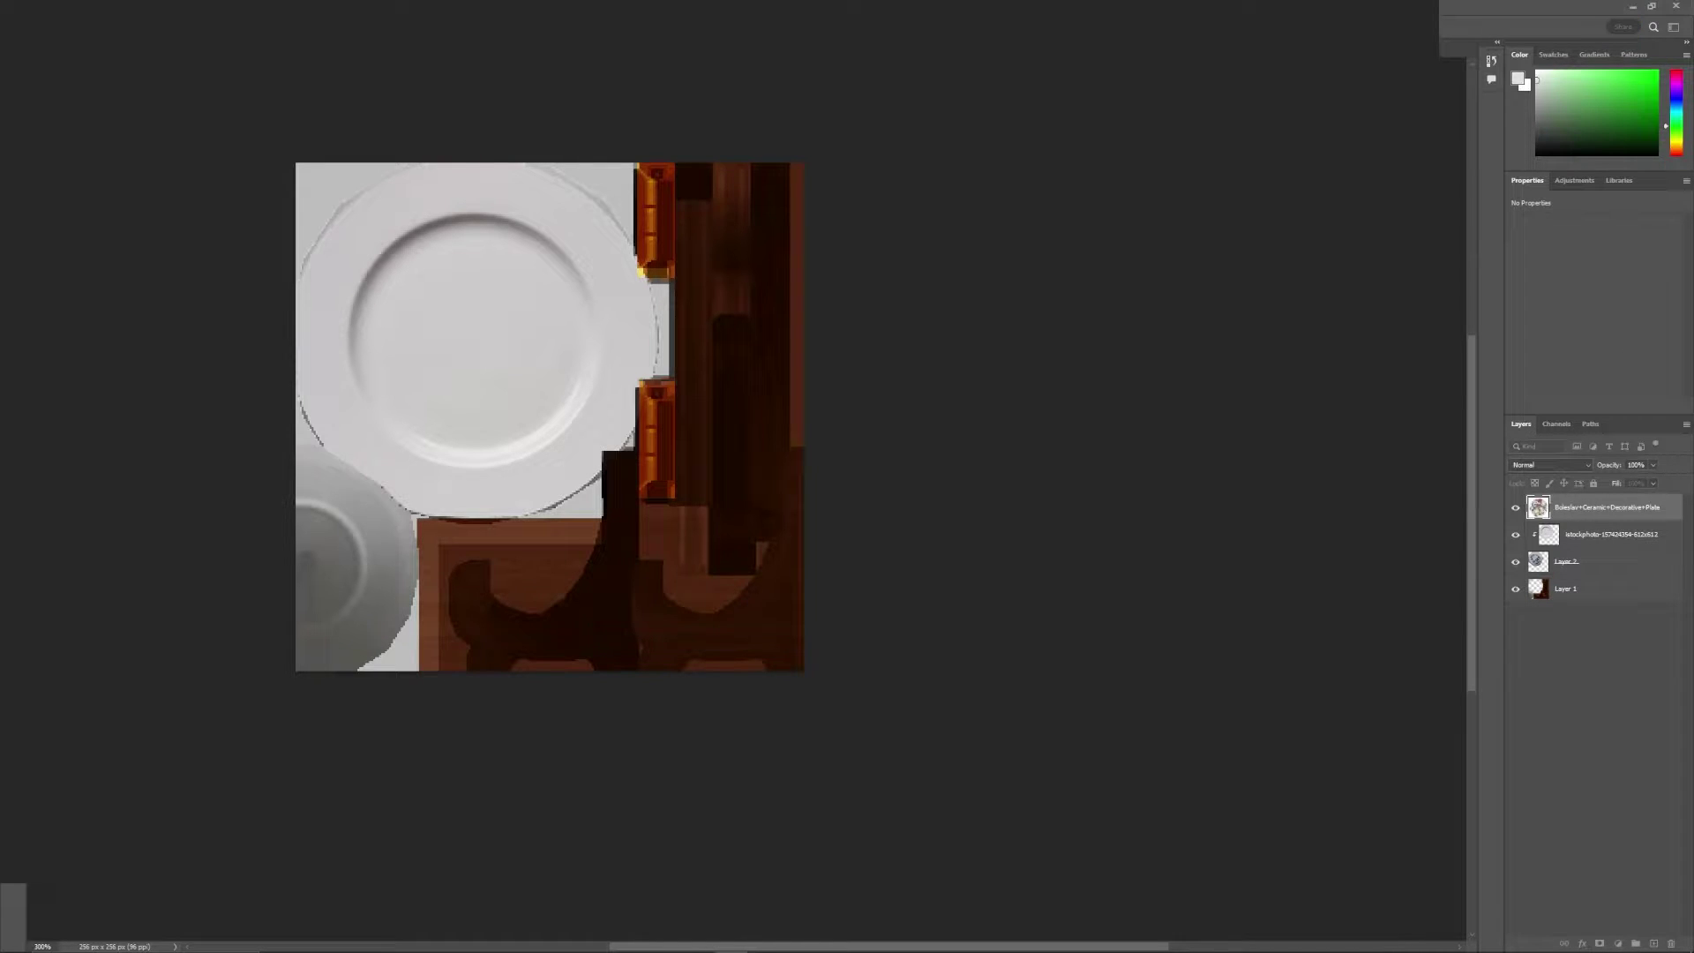
Scale the floral plate image over the plate area at 50% opacity, then restore 100% opacity.
left_click(1653, 466)
left_click_drag(1626, 484, 1581, 482)
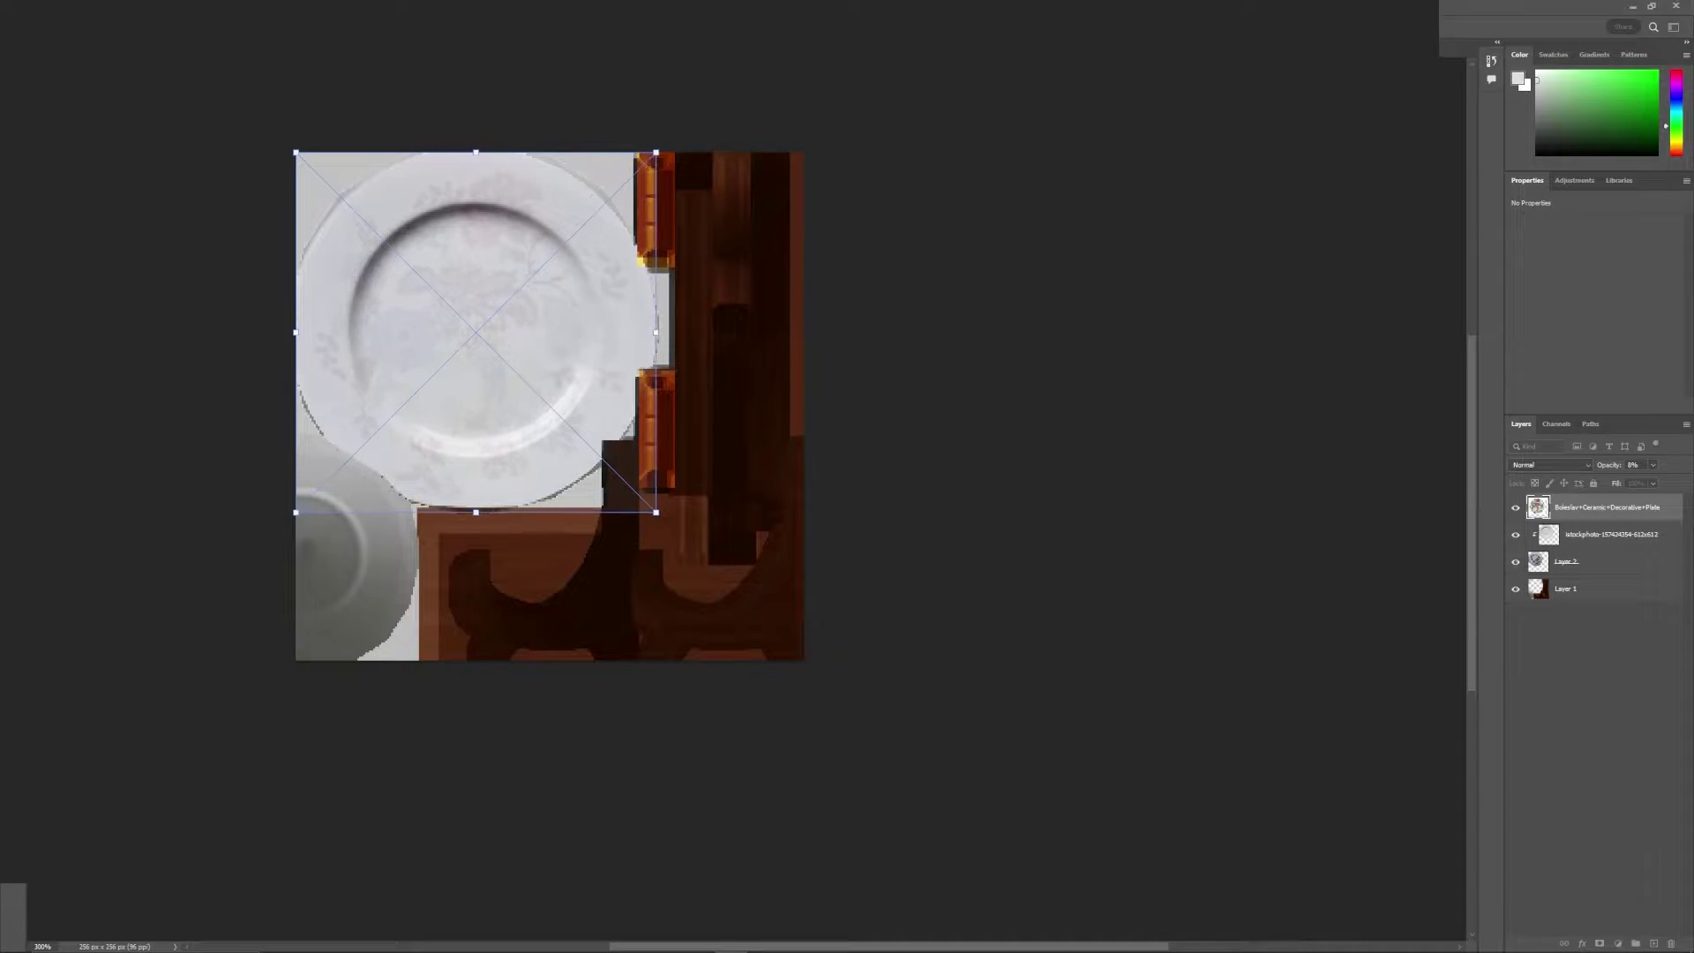
left_click(1653, 465)
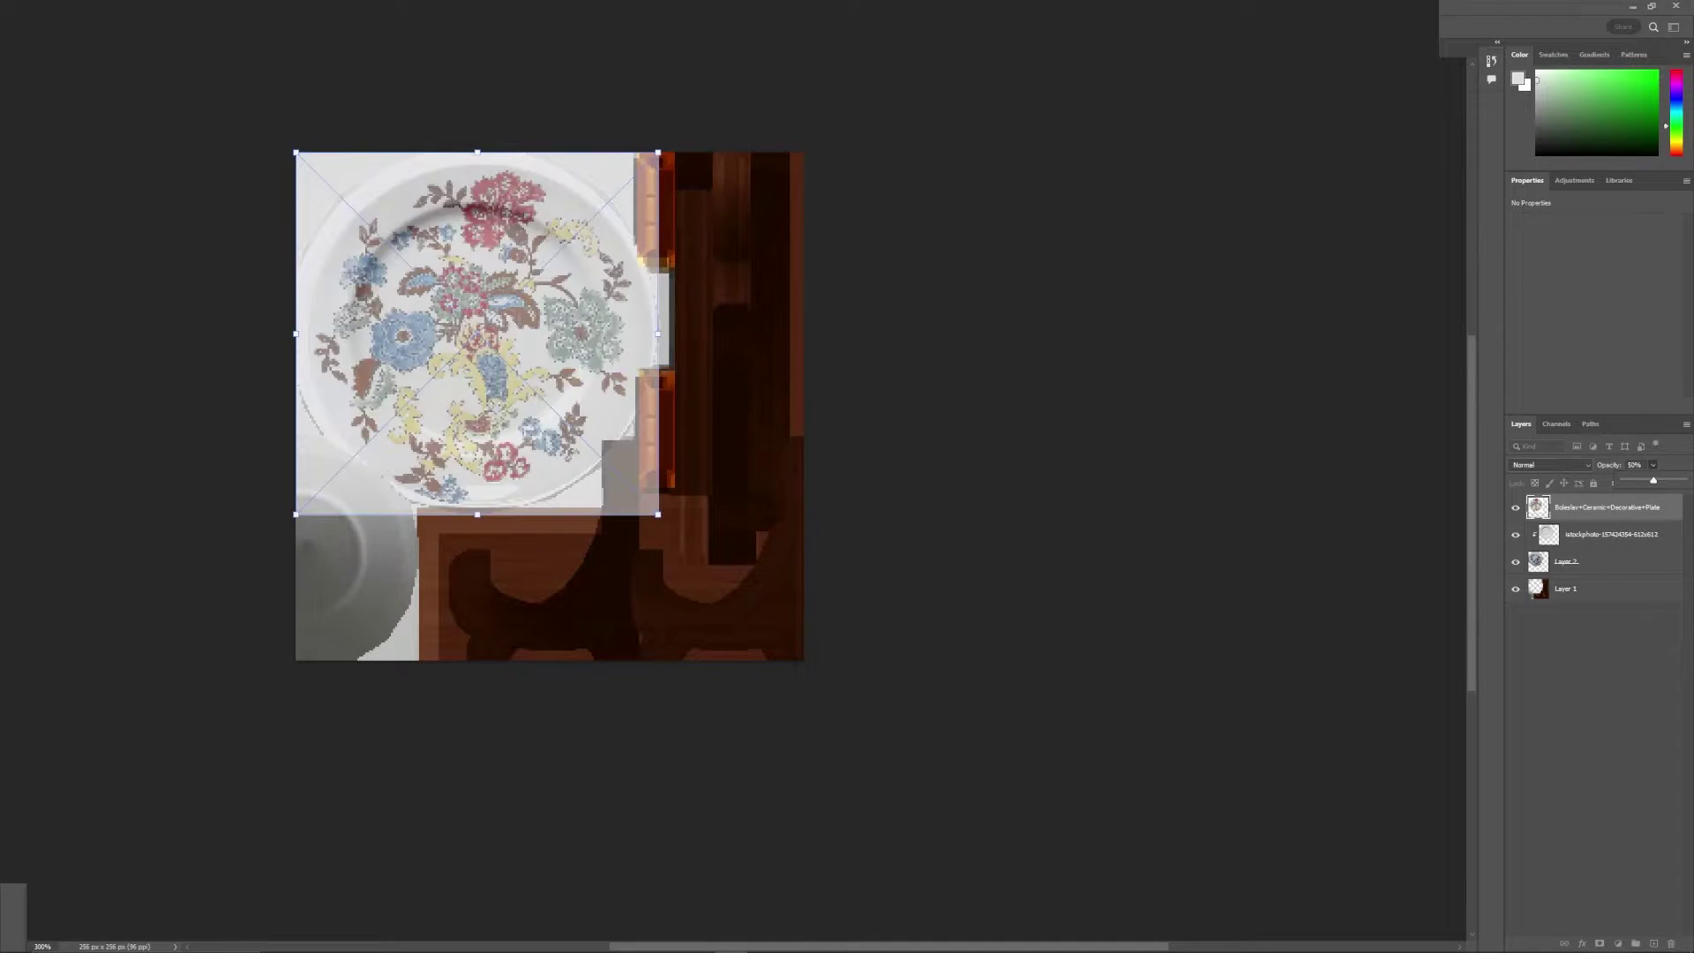
left_click_drag(295, 152, 277, 134)
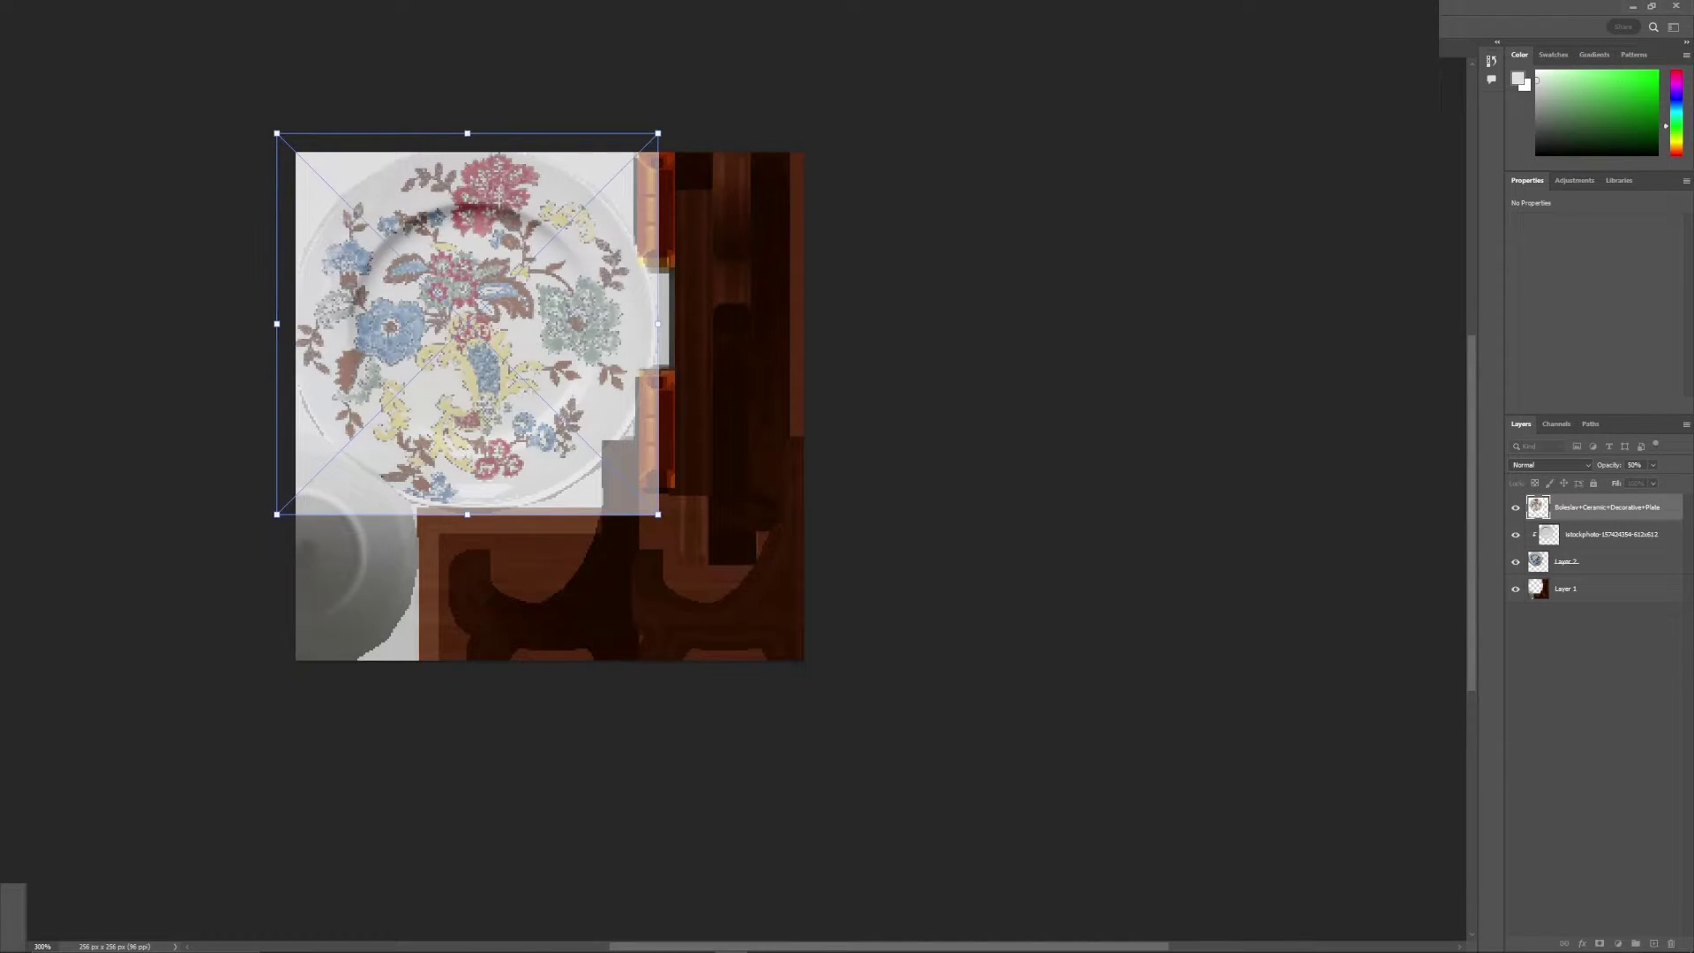
left_click_drag(658, 514, 666, 521)
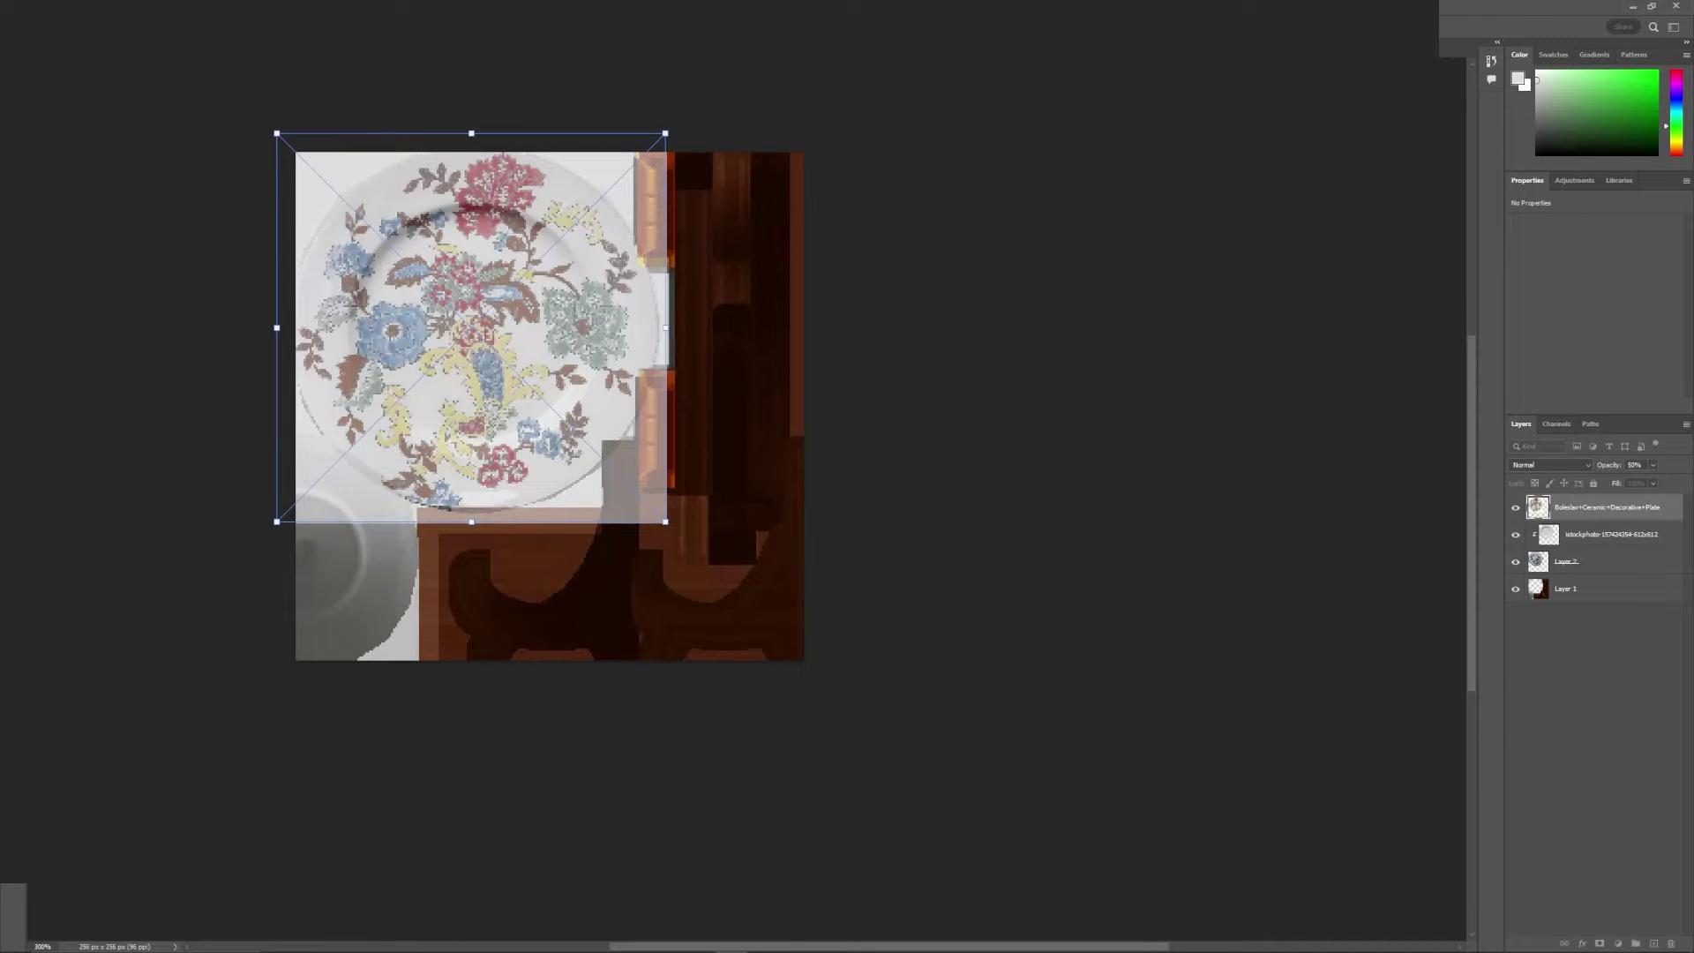
key("Return")
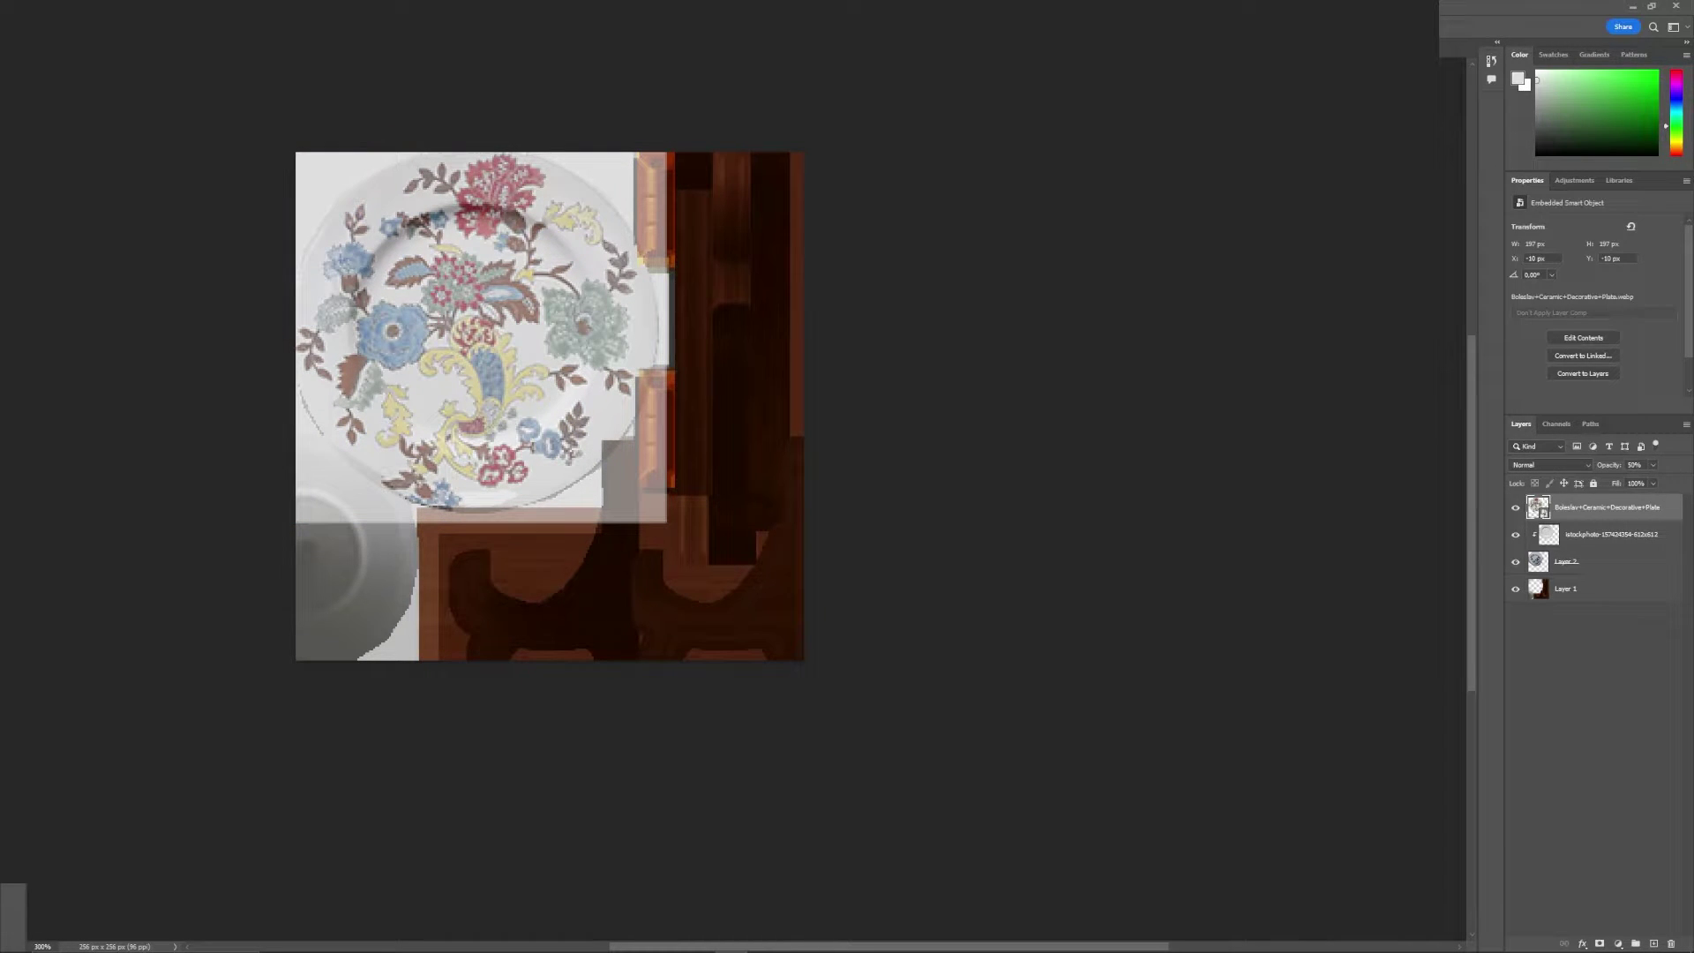
left_click(1653, 465)
left_click(1684, 481)
key("Return")
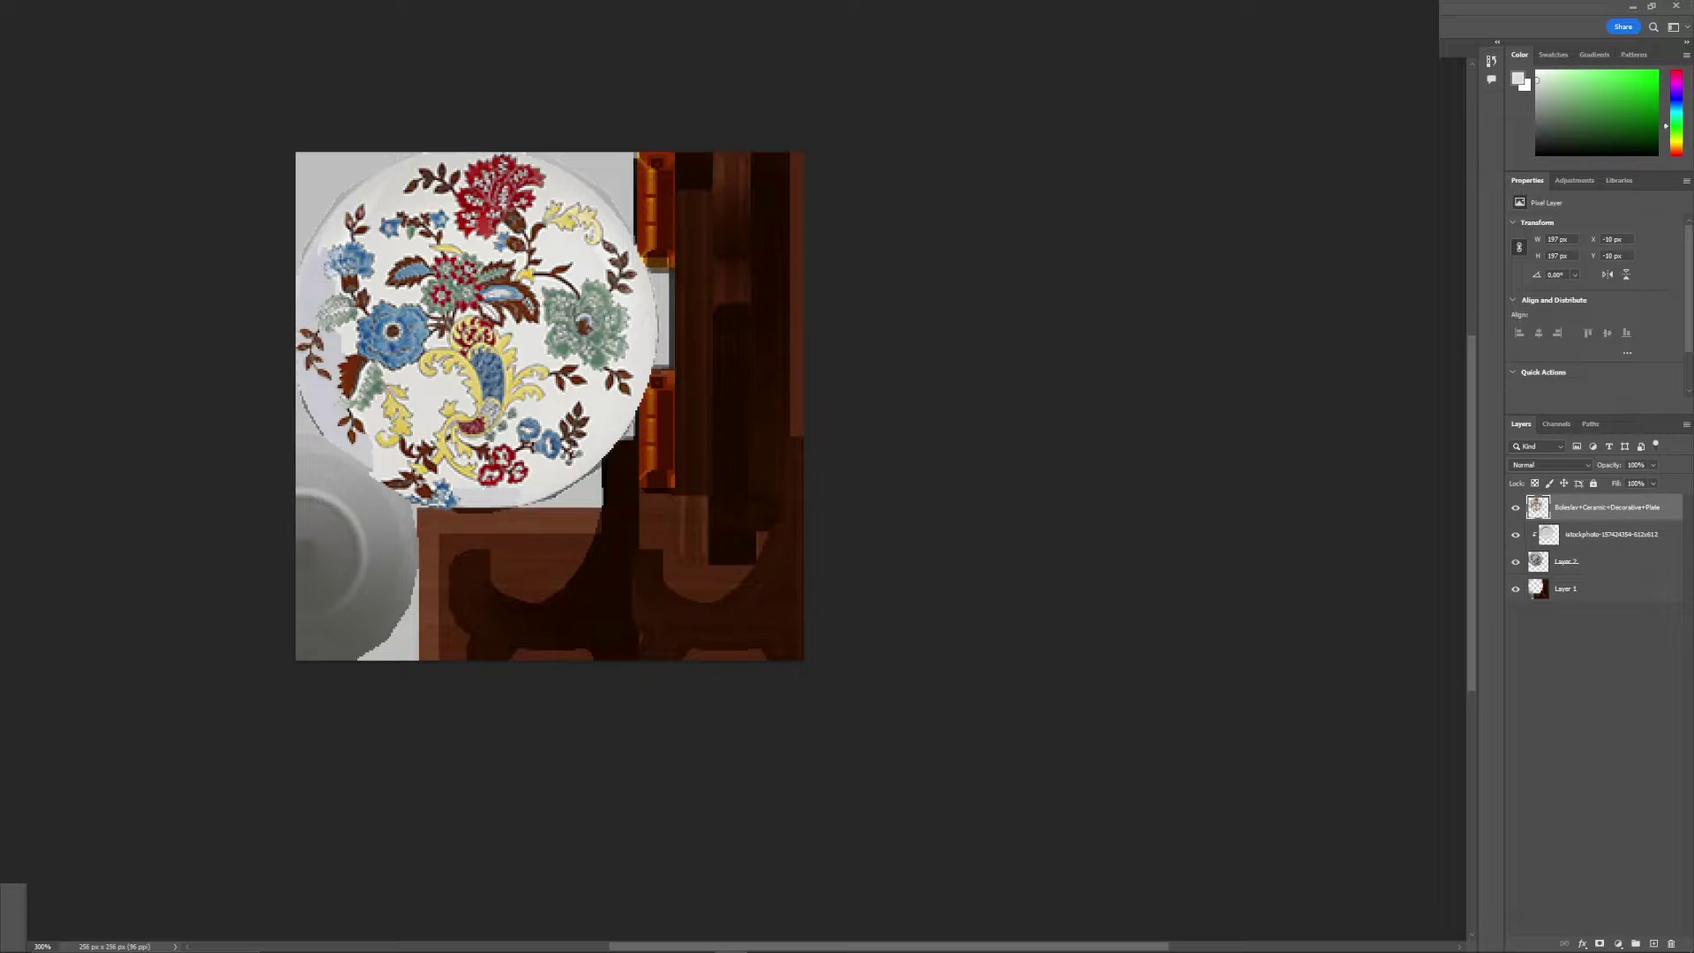
Clip the floral plate image to the layers below and set its blending to Multiply.
right_click(1596, 512)
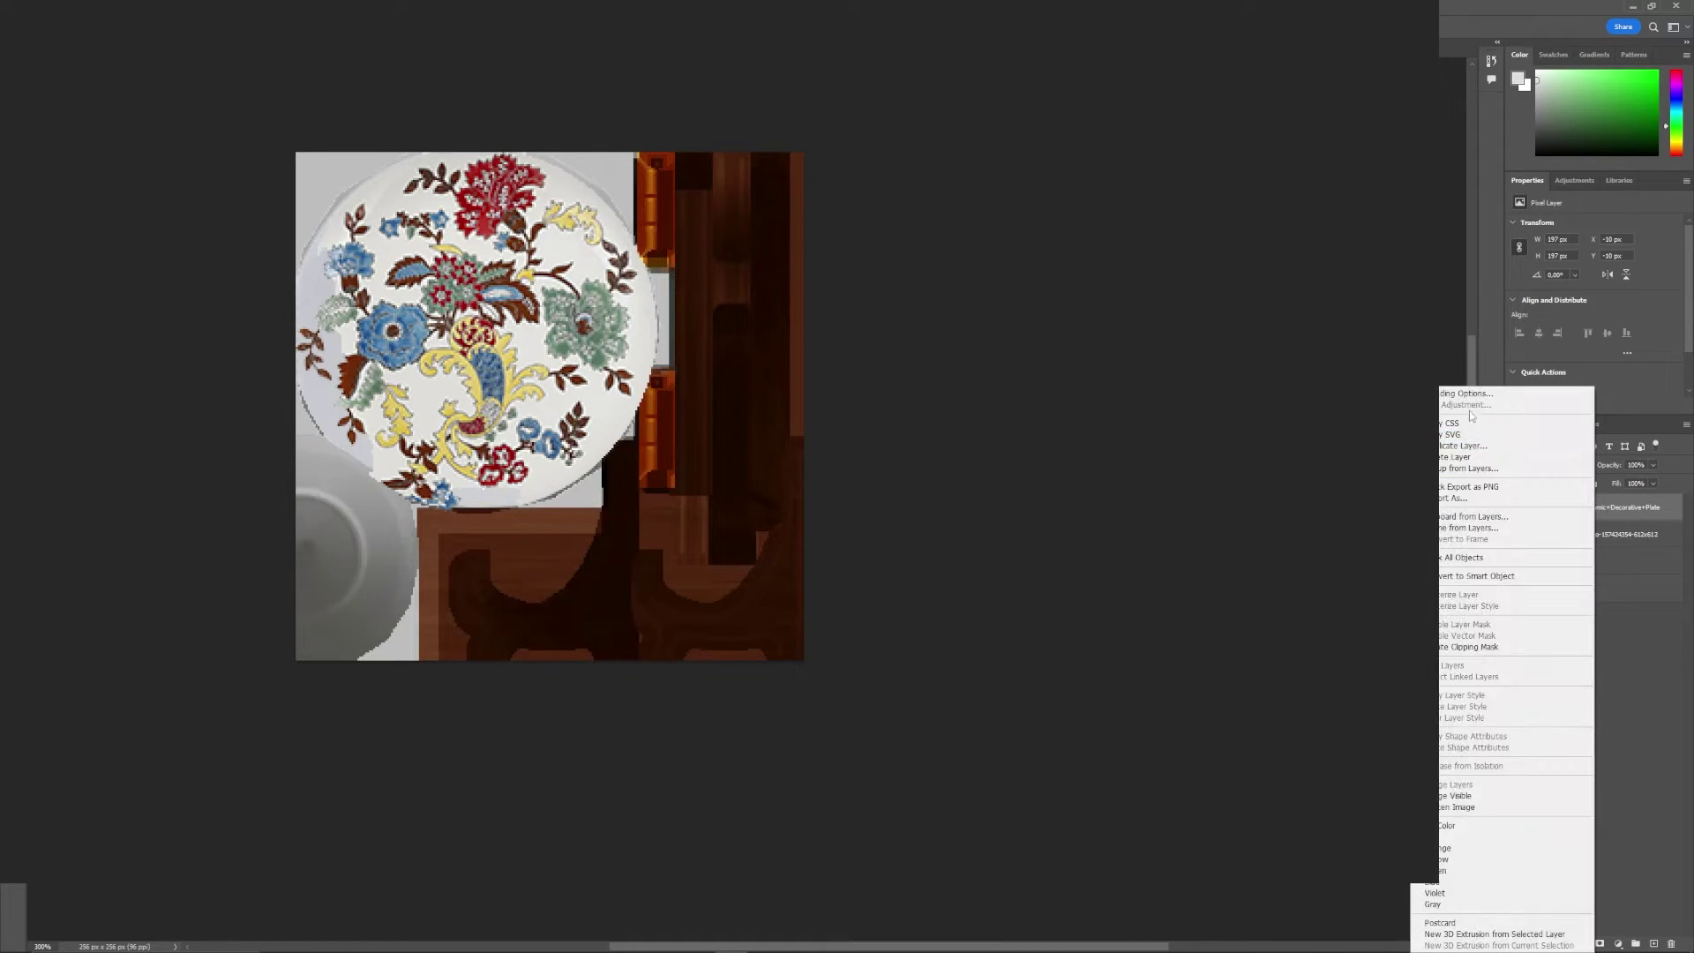
left_click(1470, 646)
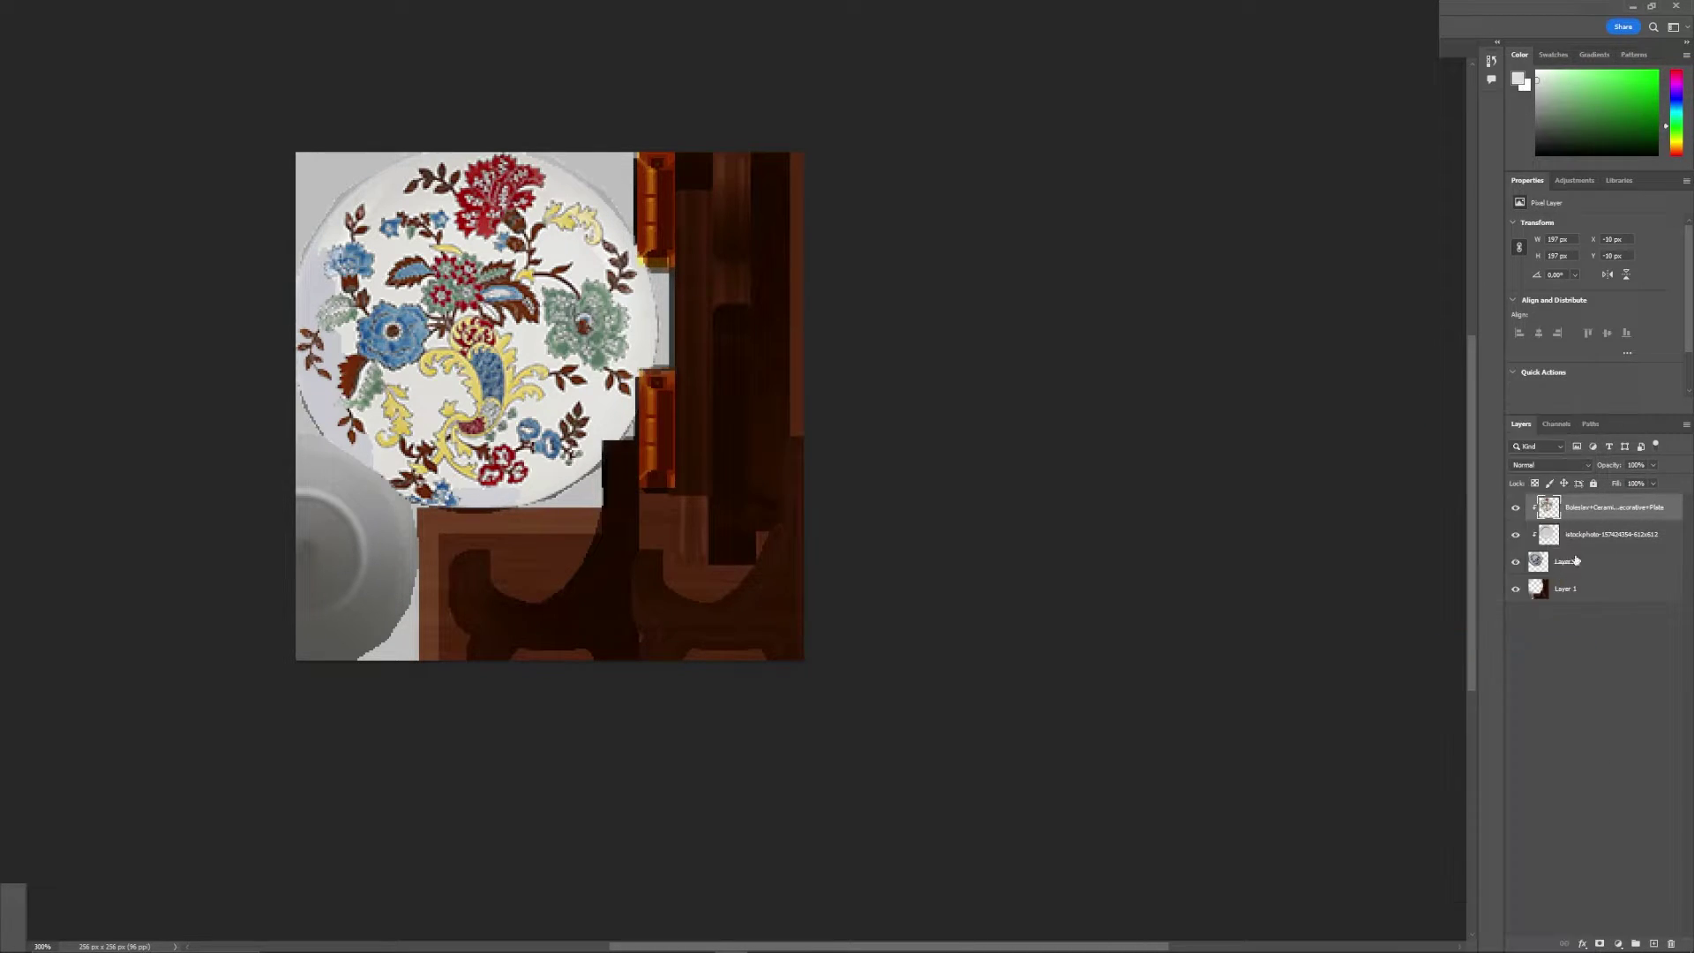
right_click(1593, 513)
left_click(1506, 394)
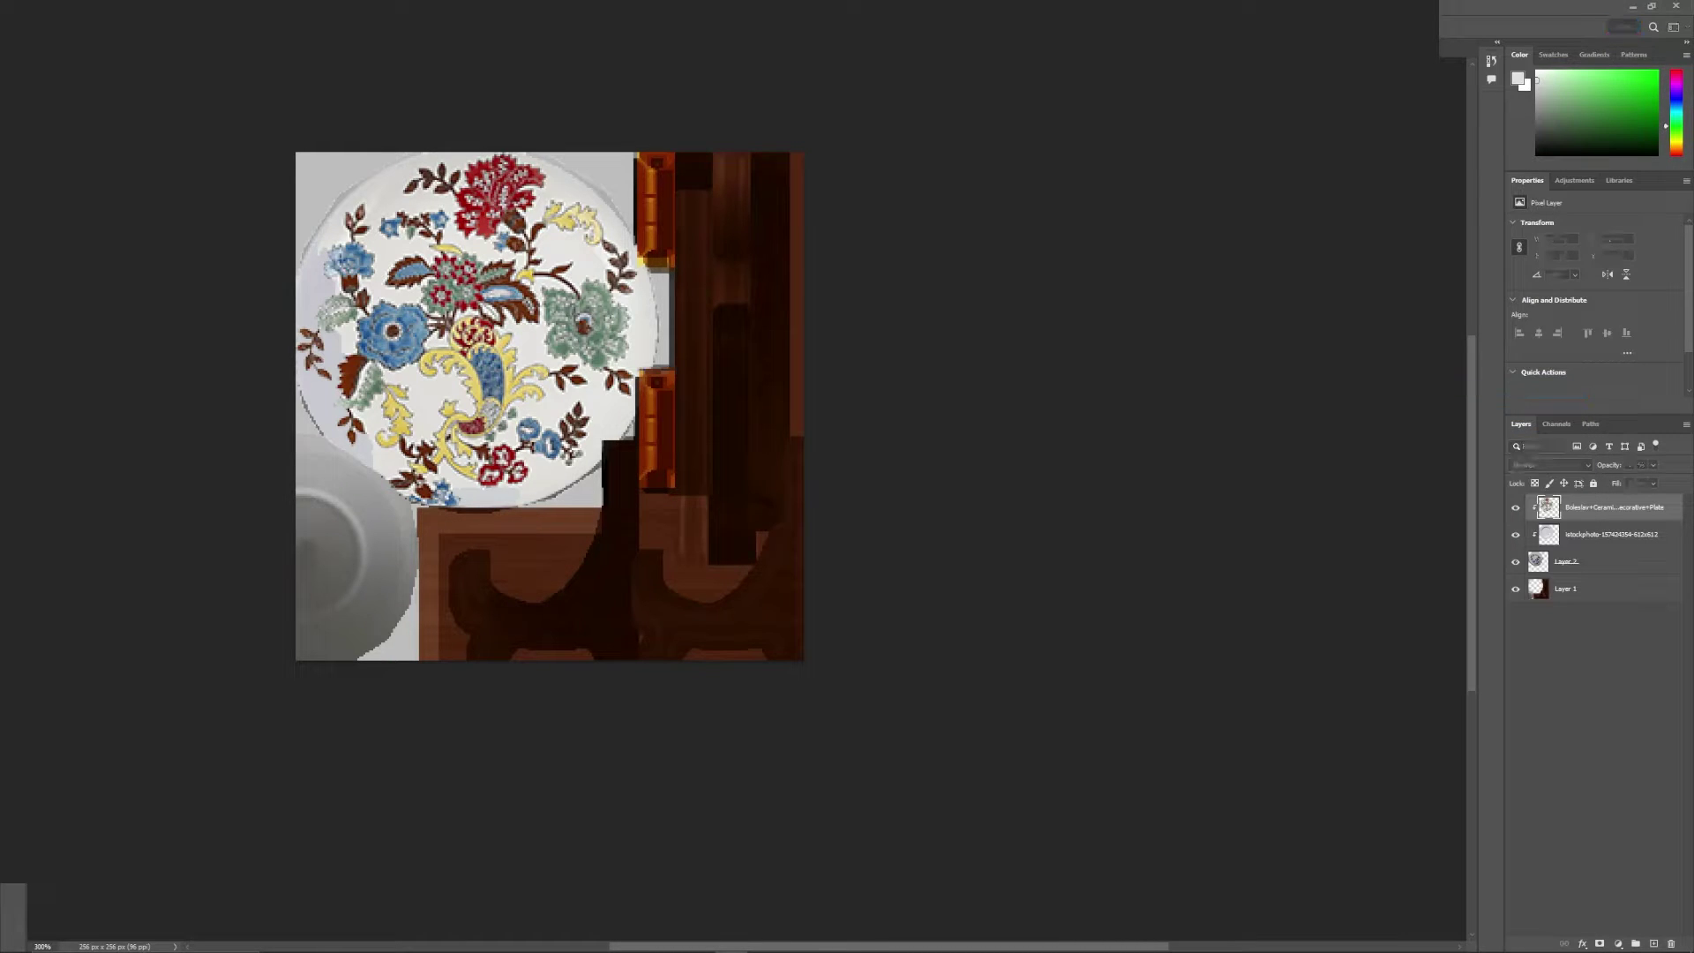
key("shift+alt+m")
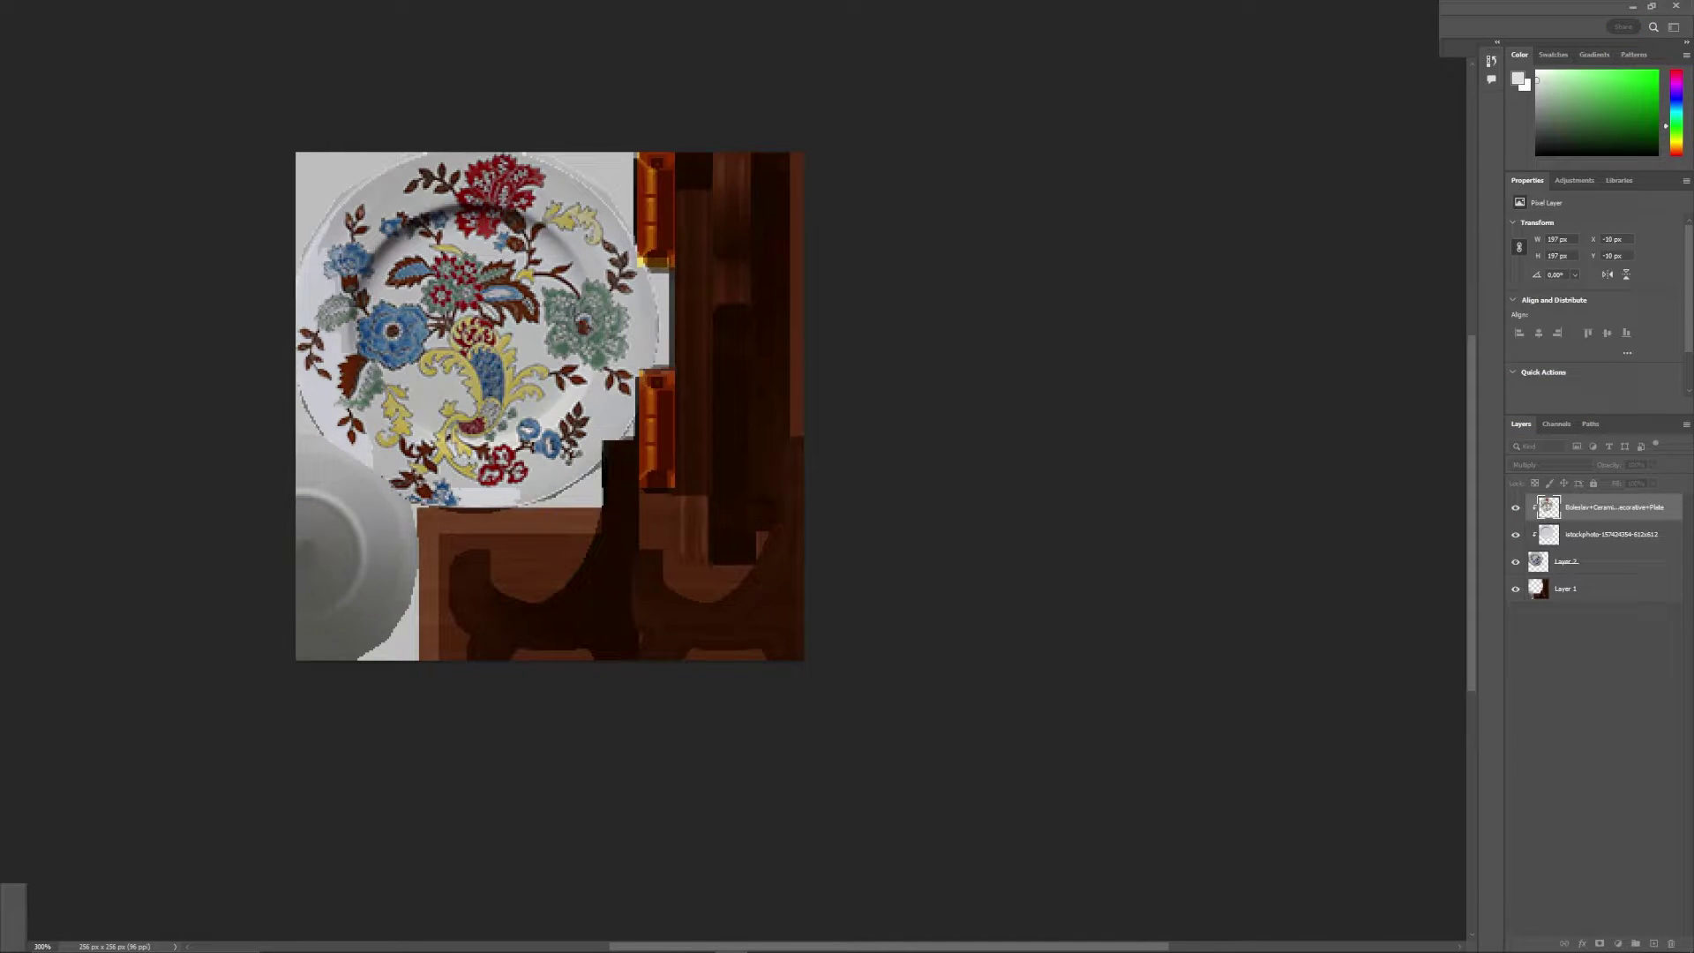
key("Return")
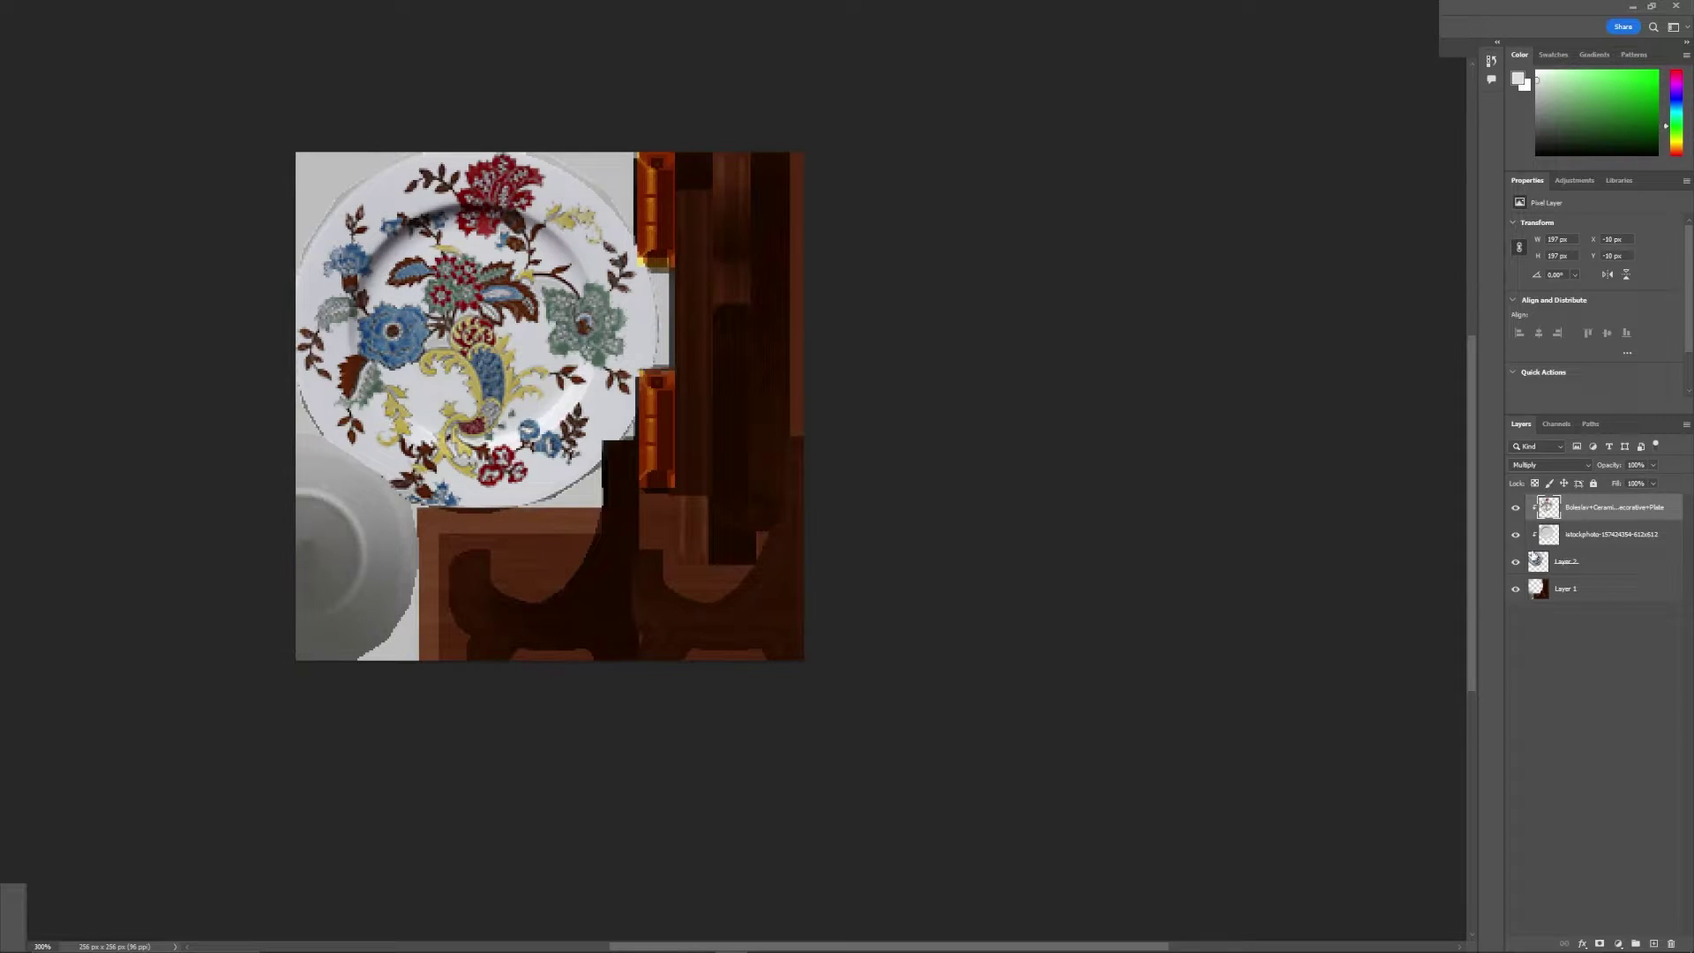
Merge the stock photo layer down into Layer 2 and select the floral pattern layer.
right_click(1587, 536)
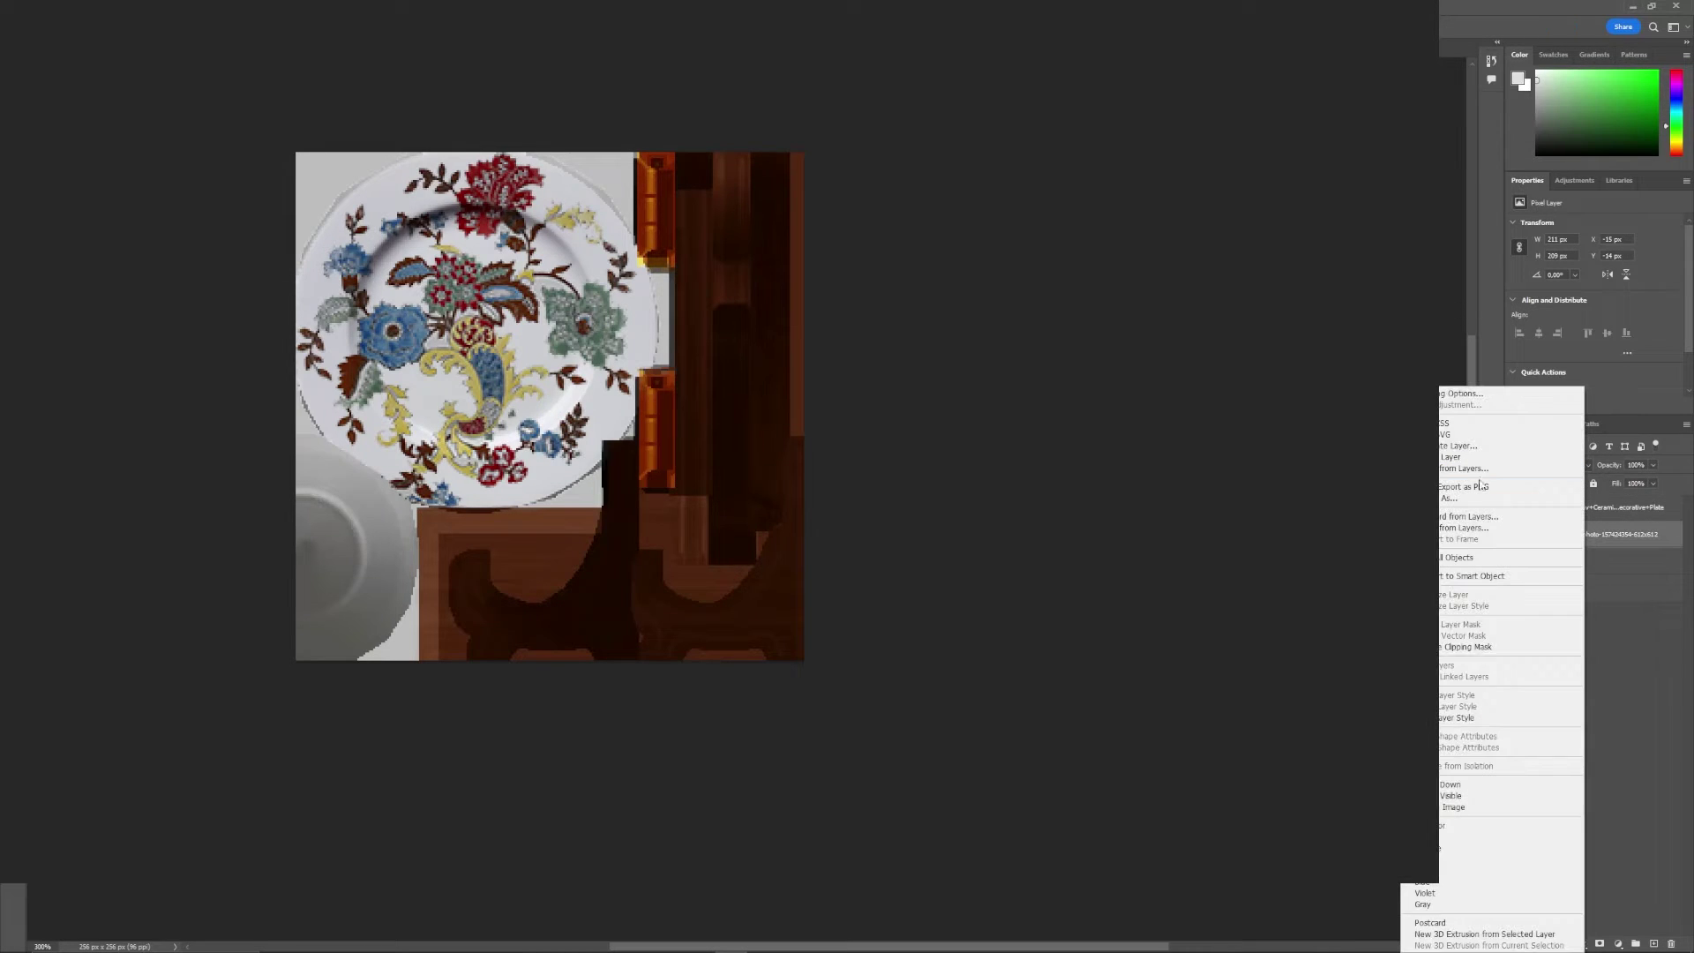
left_click(1465, 784)
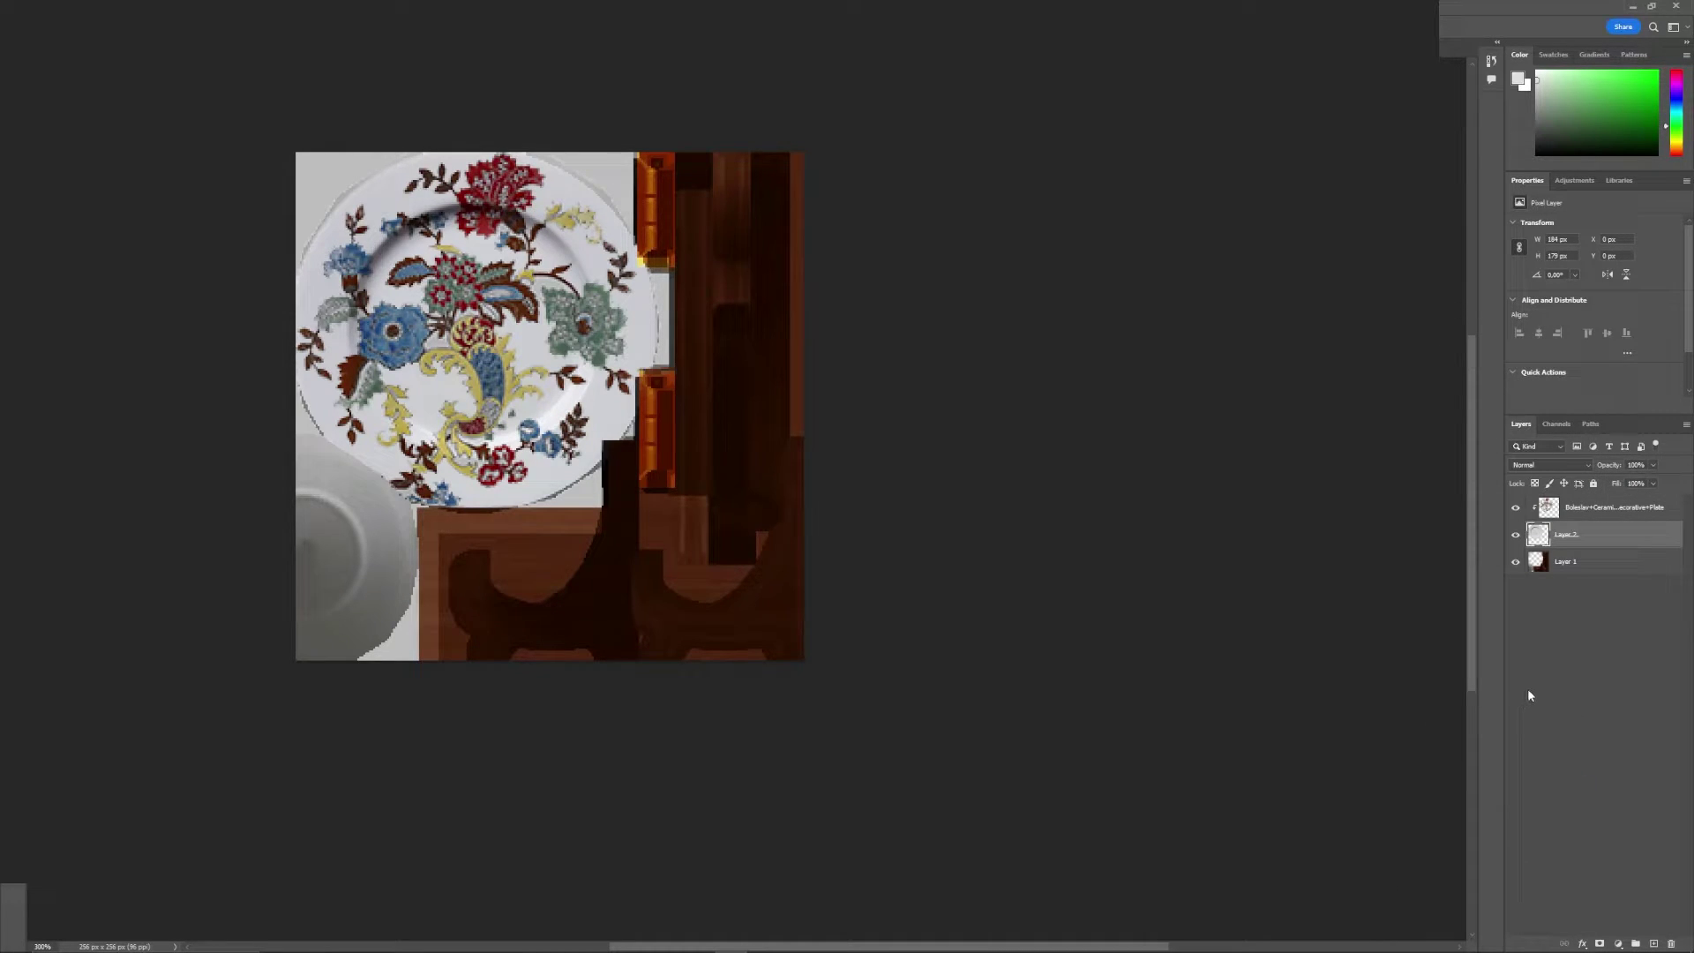
left_click(1594, 510)
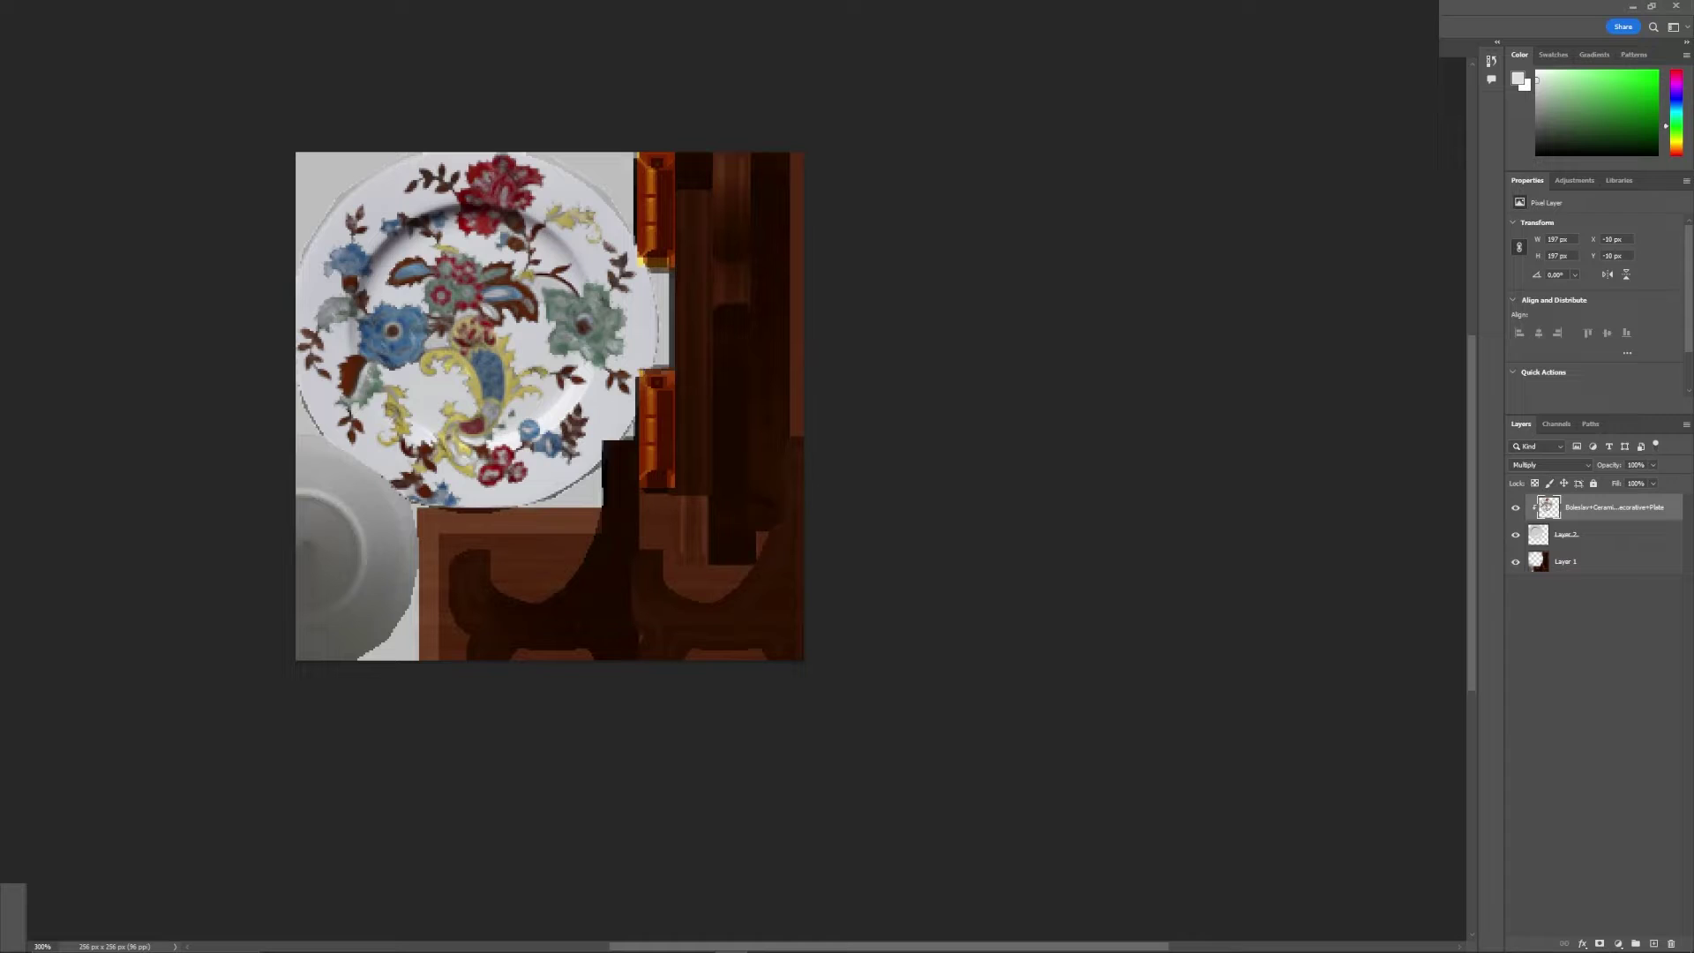
In Camera Raw, lift the plate's Shadows slightly and raise Vibrance to +29.
key("ctrl+shift+a")
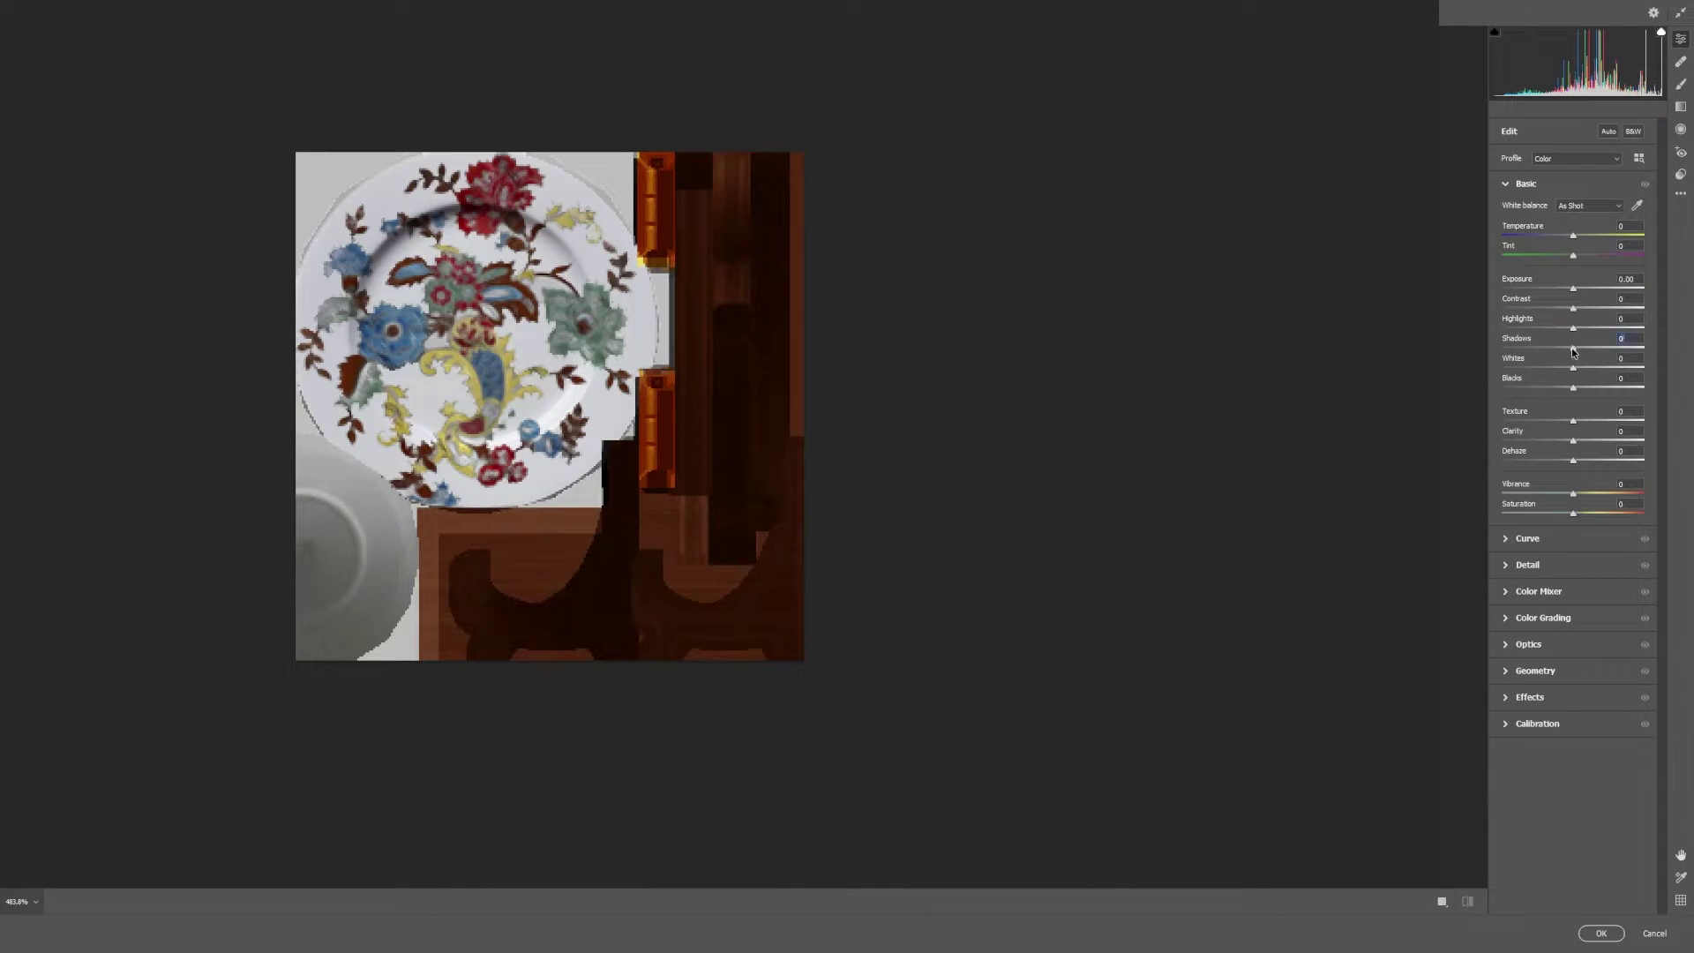
mouse_move(1576, 349)
left_mouse_down()
mouse_move(1471, 381)
mouse_move(1573, 368)
mouse_move(1576, 348)
mouse_move(1596, 394)
mouse_move(1562, 392)
left_mouse_up()
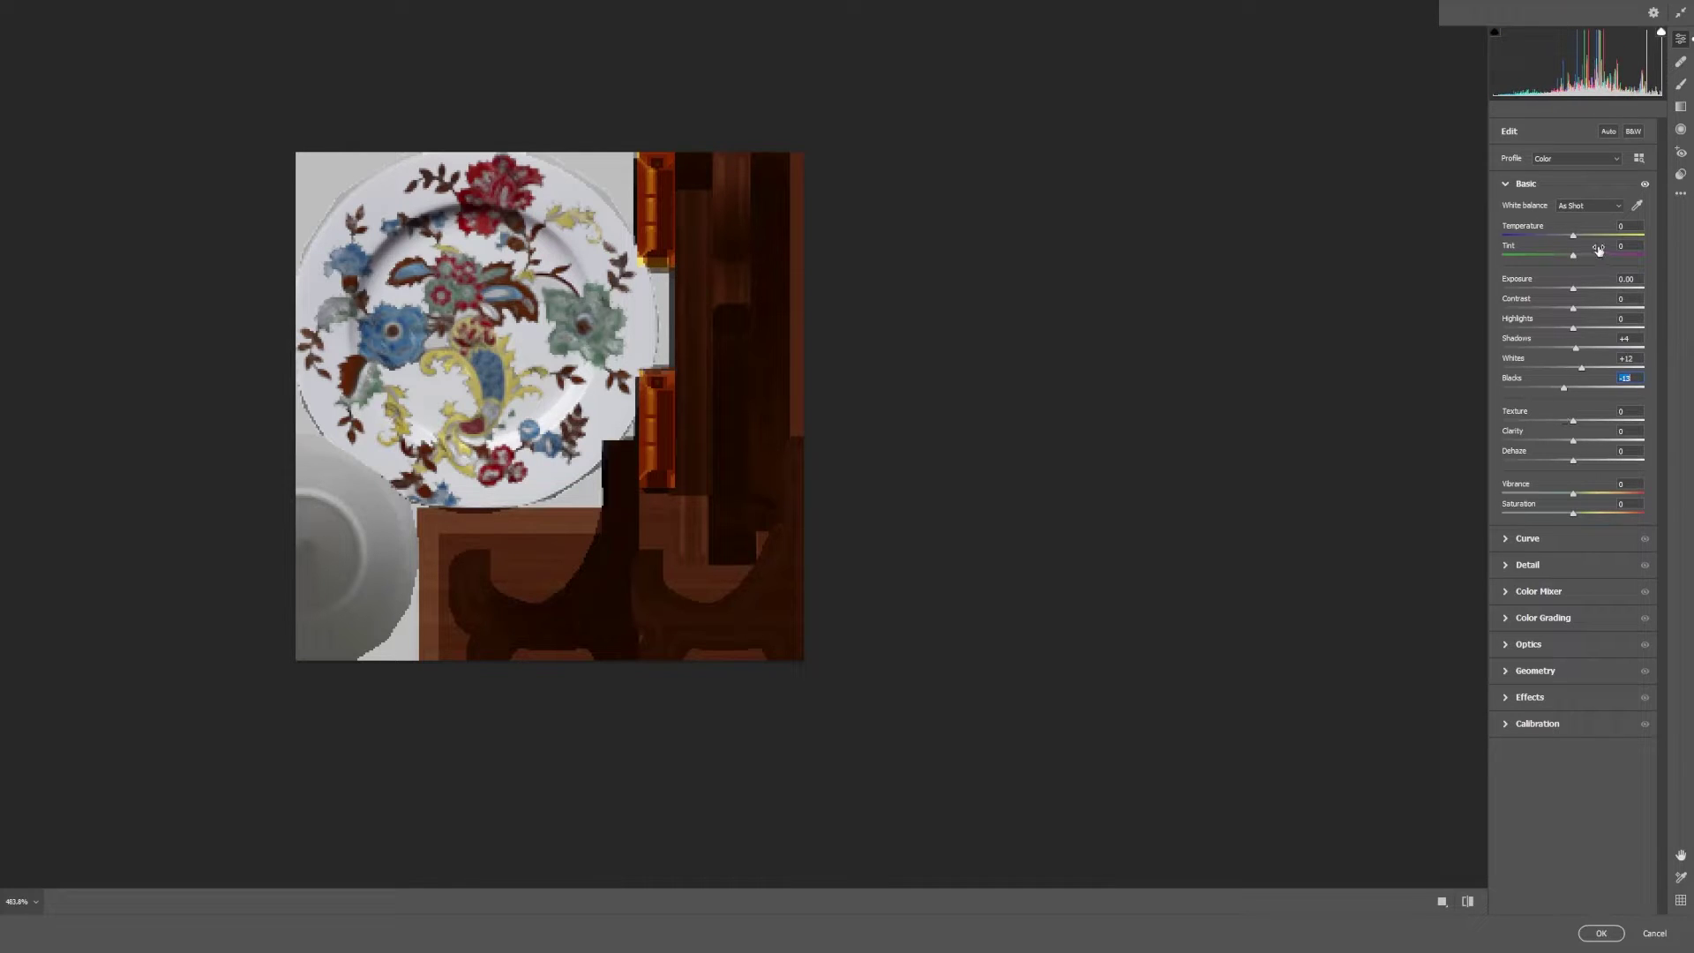
left_click_drag(1574, 494, 1594, 494)
Set Detail noise reduction to 9 and colour noise reduction to 24.
left_click(1548, 570)
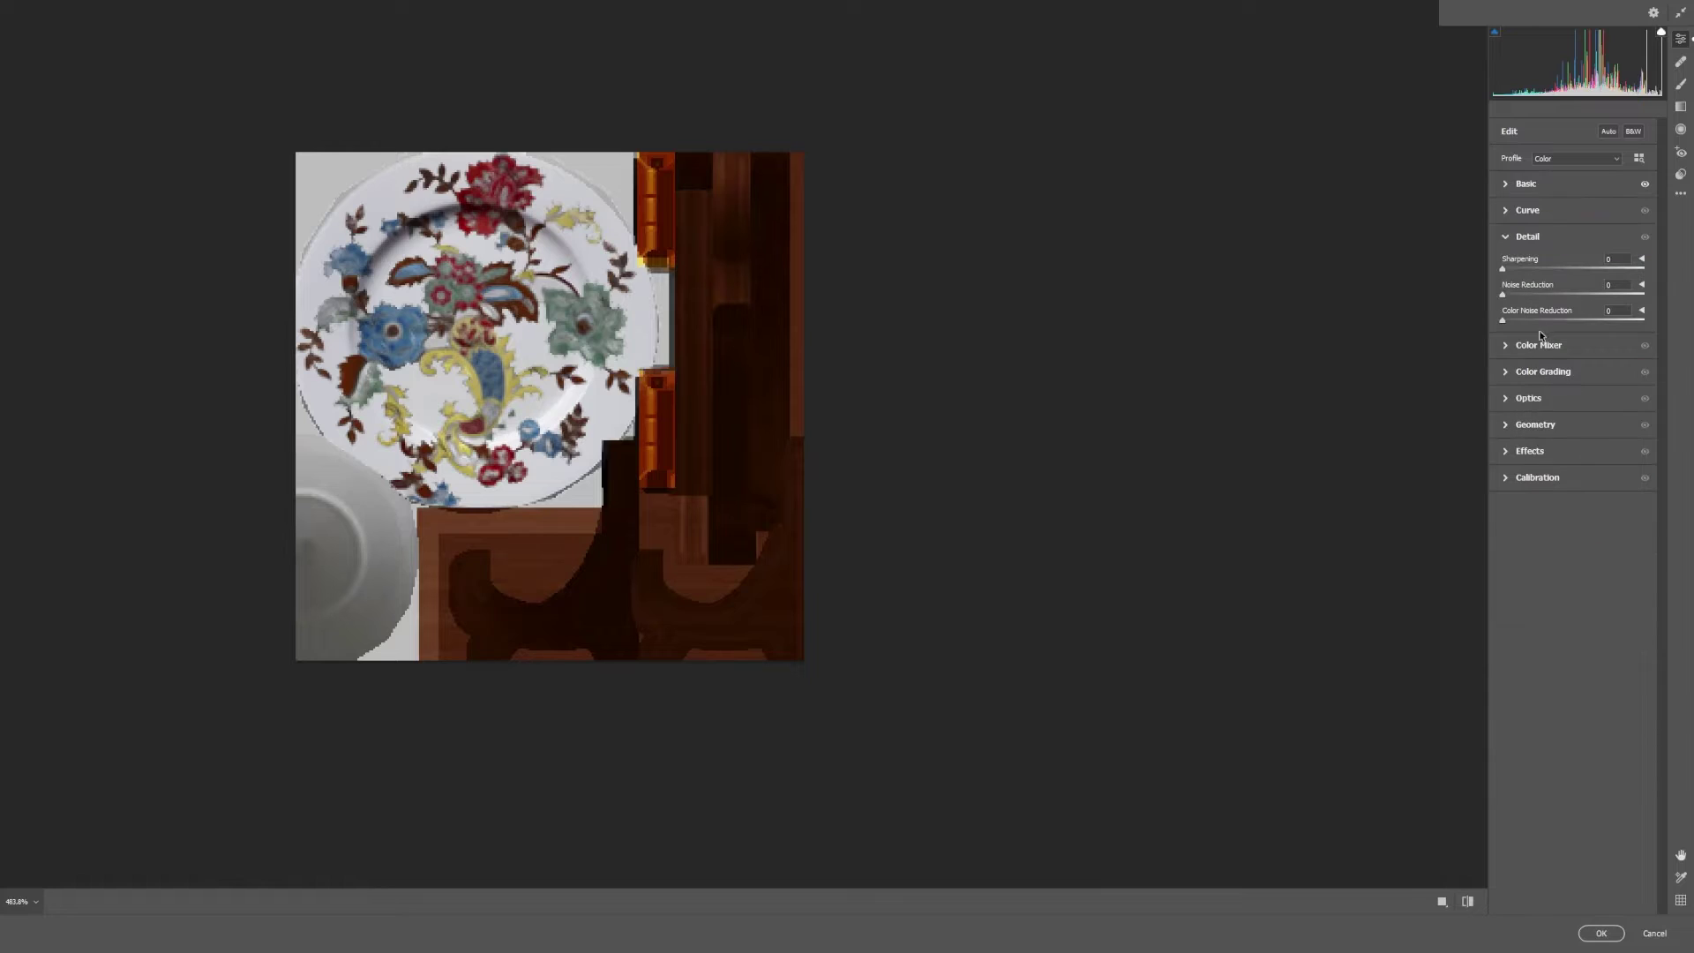
mouse_move(1504, 296)
left_mouse_down()
mouse_move(1539, 295)
mouse_move(1550, 342)
left_mouse_up()
left_click(1532, 295)
type("9")
left_click_drag(1503, 319, 1533, 326)
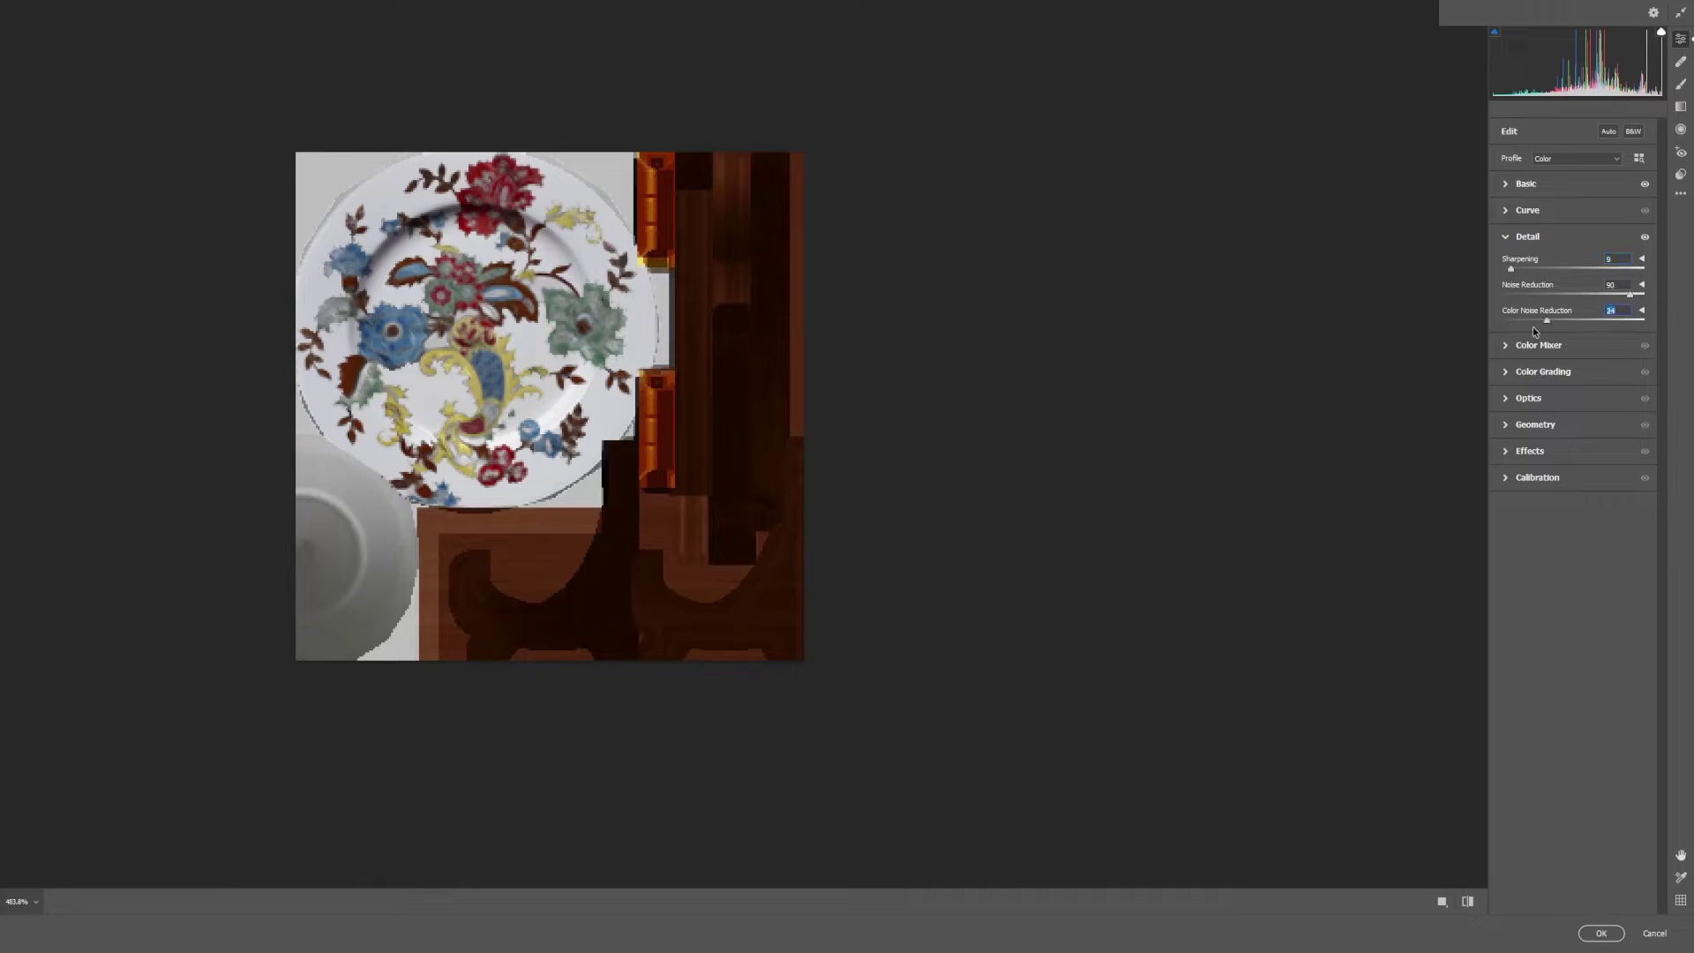
left_click(1548, 377)
Set Color Grading balance to -20 and Clarity to +11, then apply the Camera Raw filter.
left_click(1549, 608)
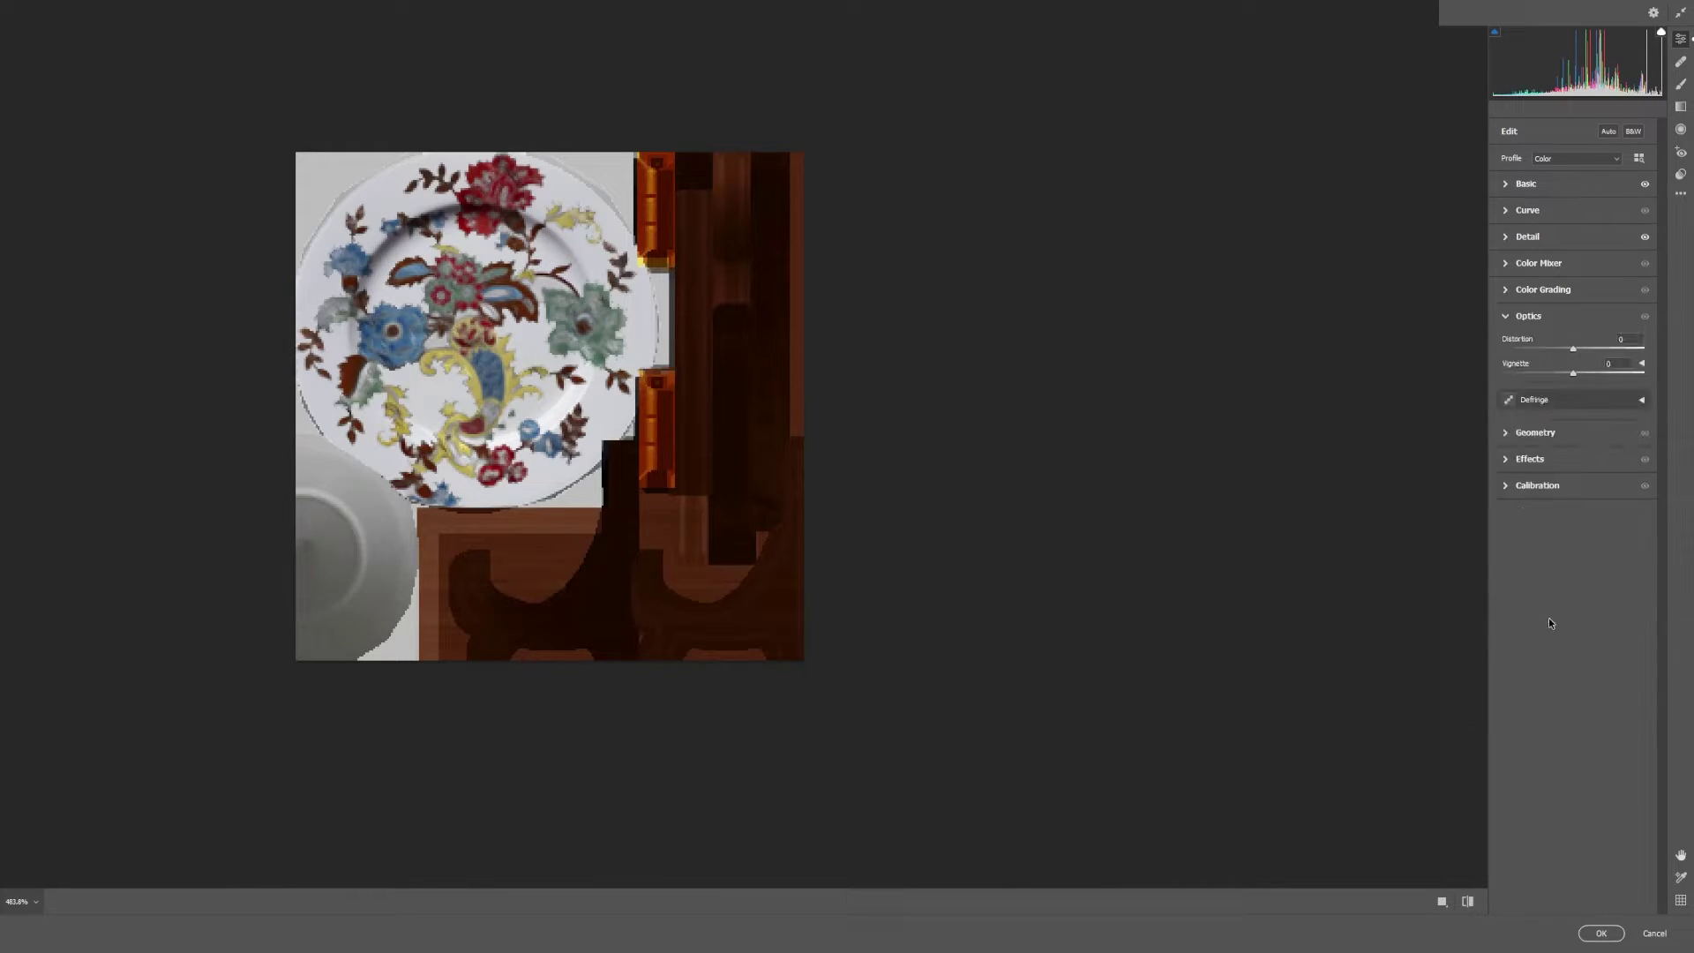
left_click(1542, 289)
left_click(1579, 570)
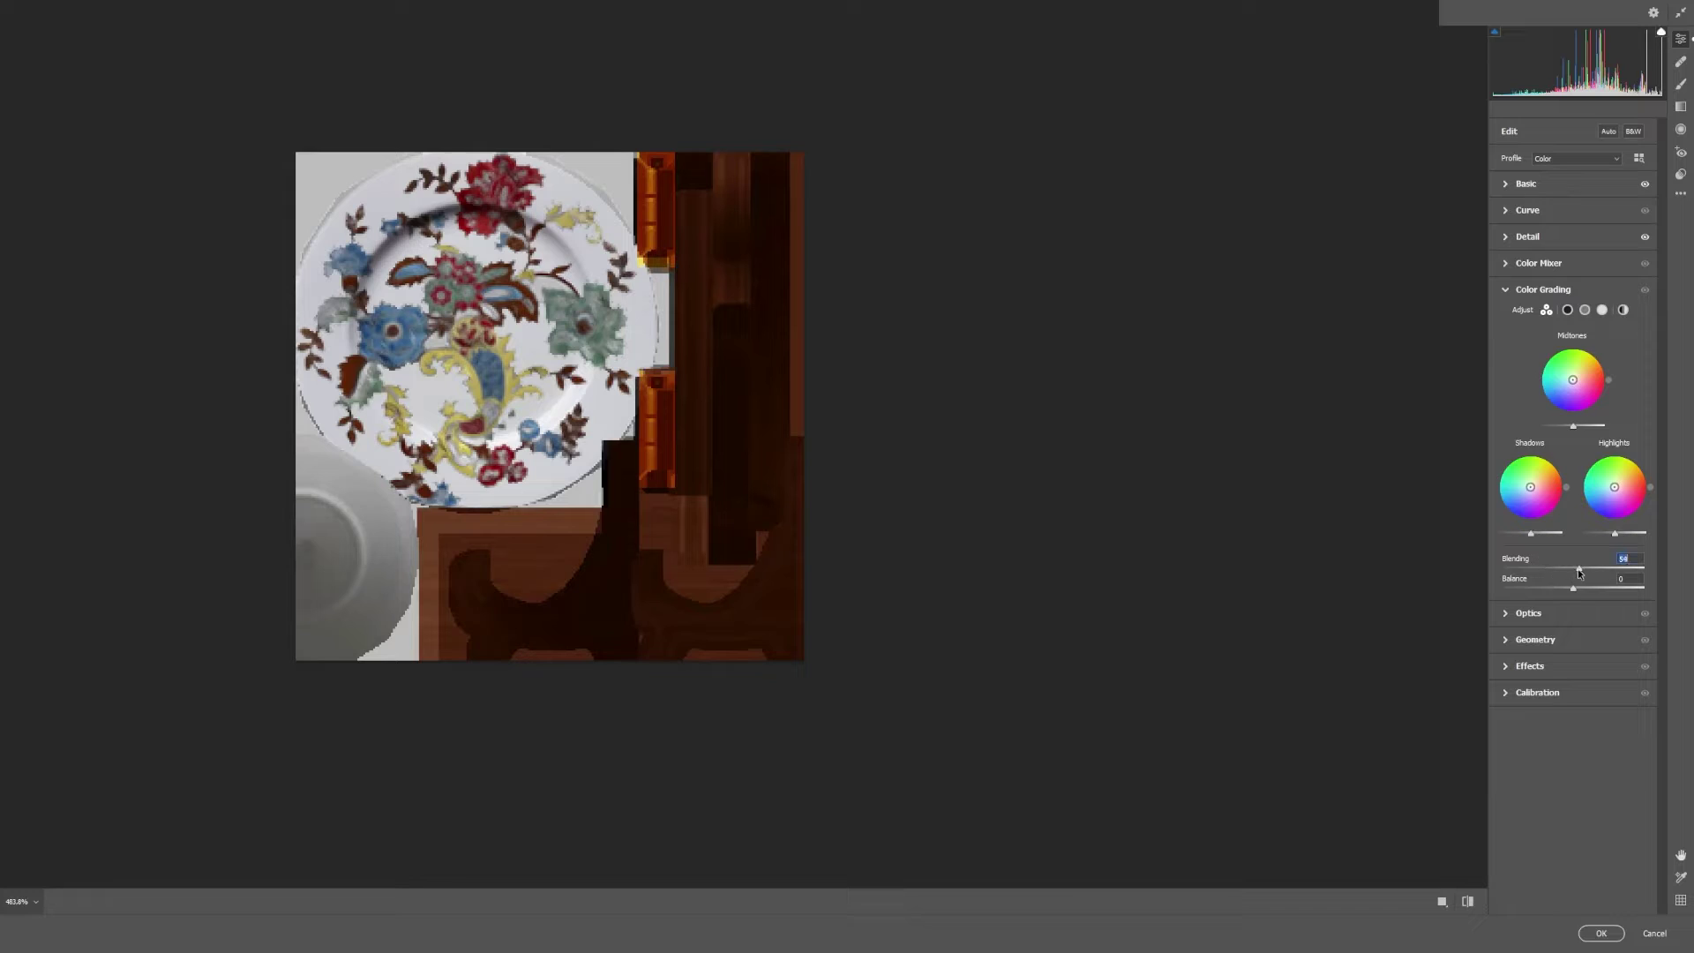
left_click_drag(1562, 576, 1558, 590)
left_click(1522, 210)
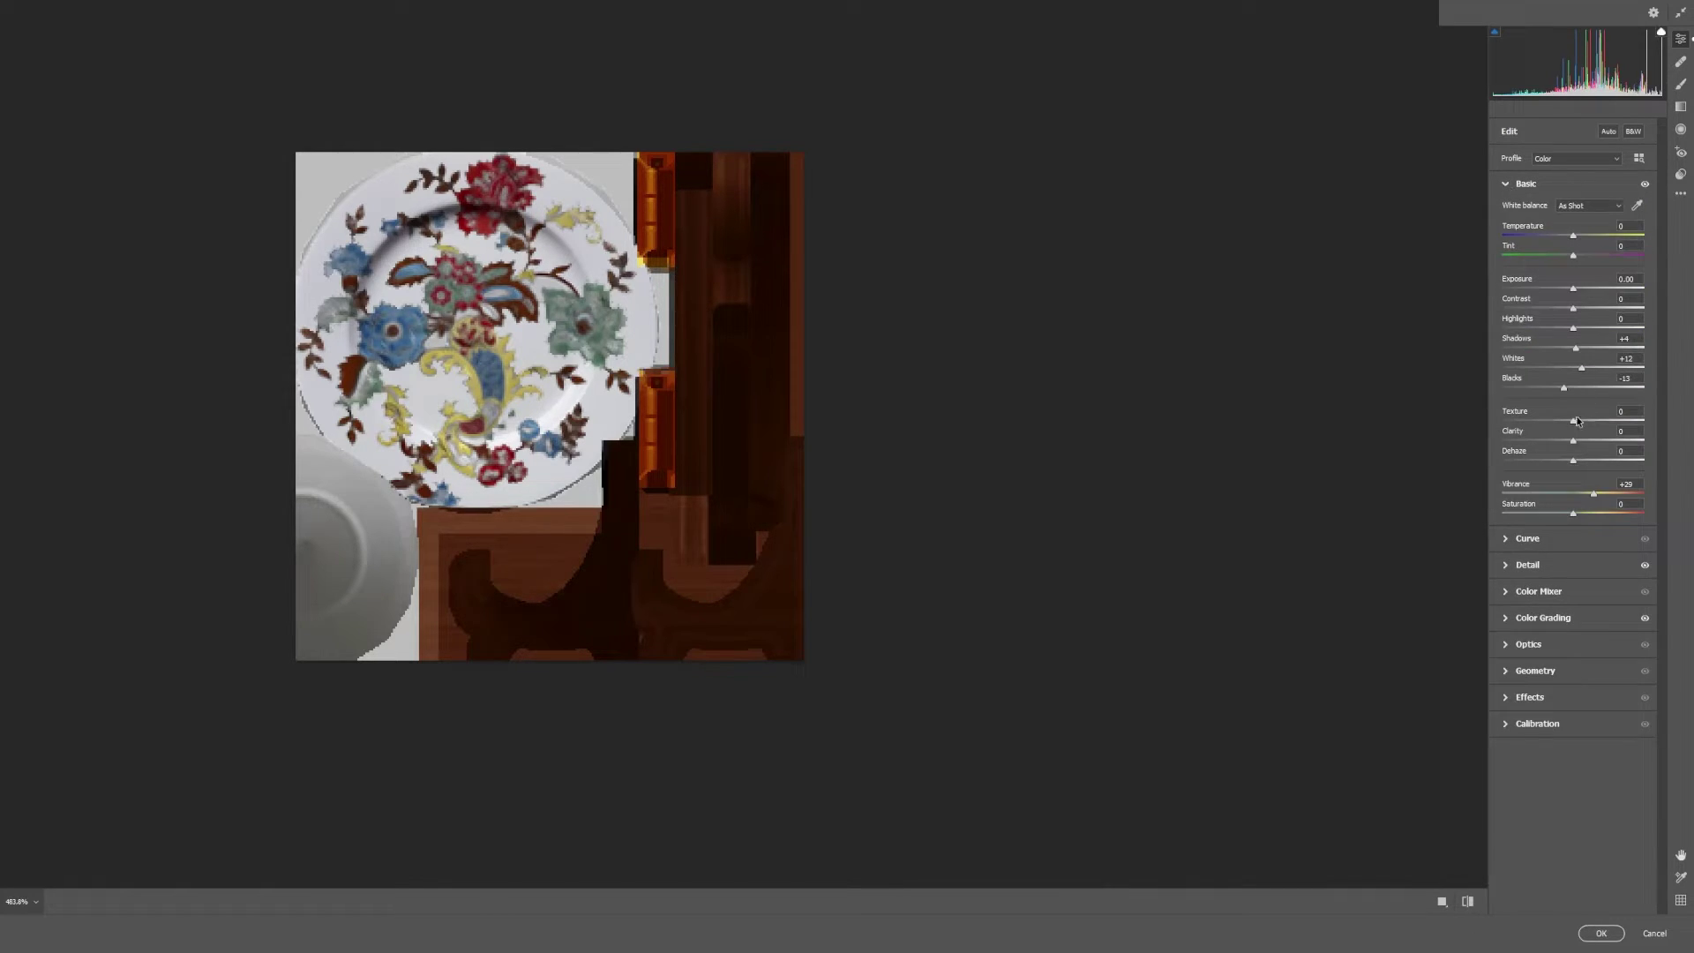
left_click_drag(1575, 441, 1582, 420)
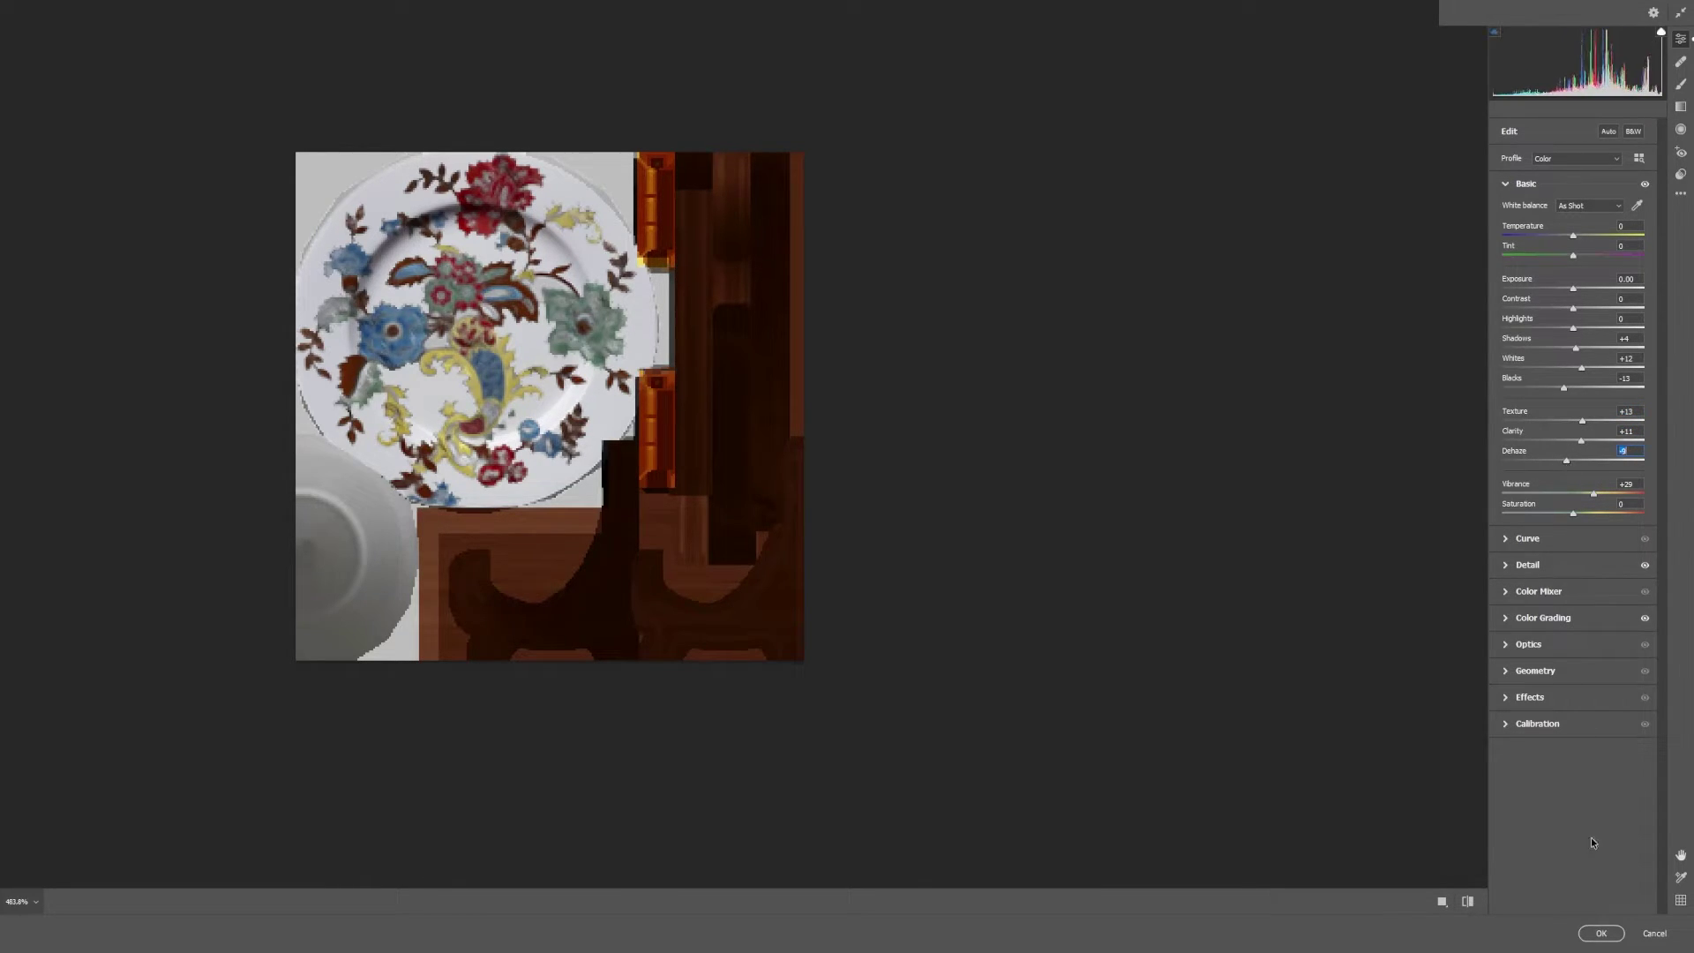
left_click(1616, 928)
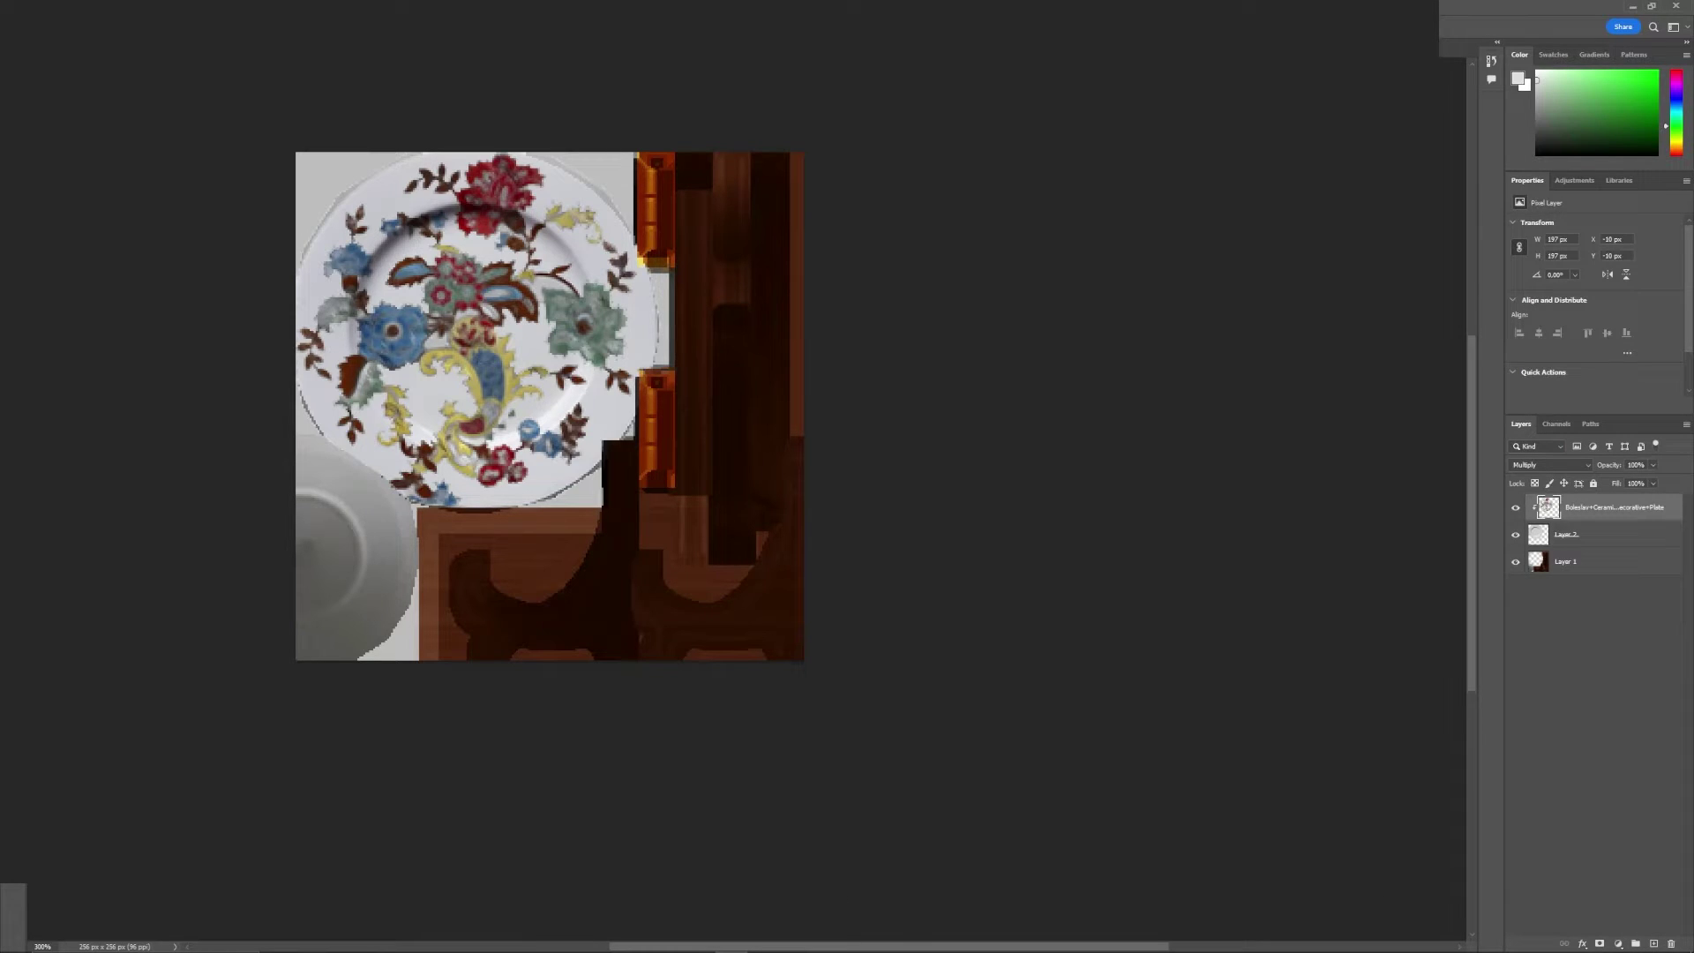
Select Layer 1 and hide both the floral plate layer and Layer 2.
left_click(1586, 567)
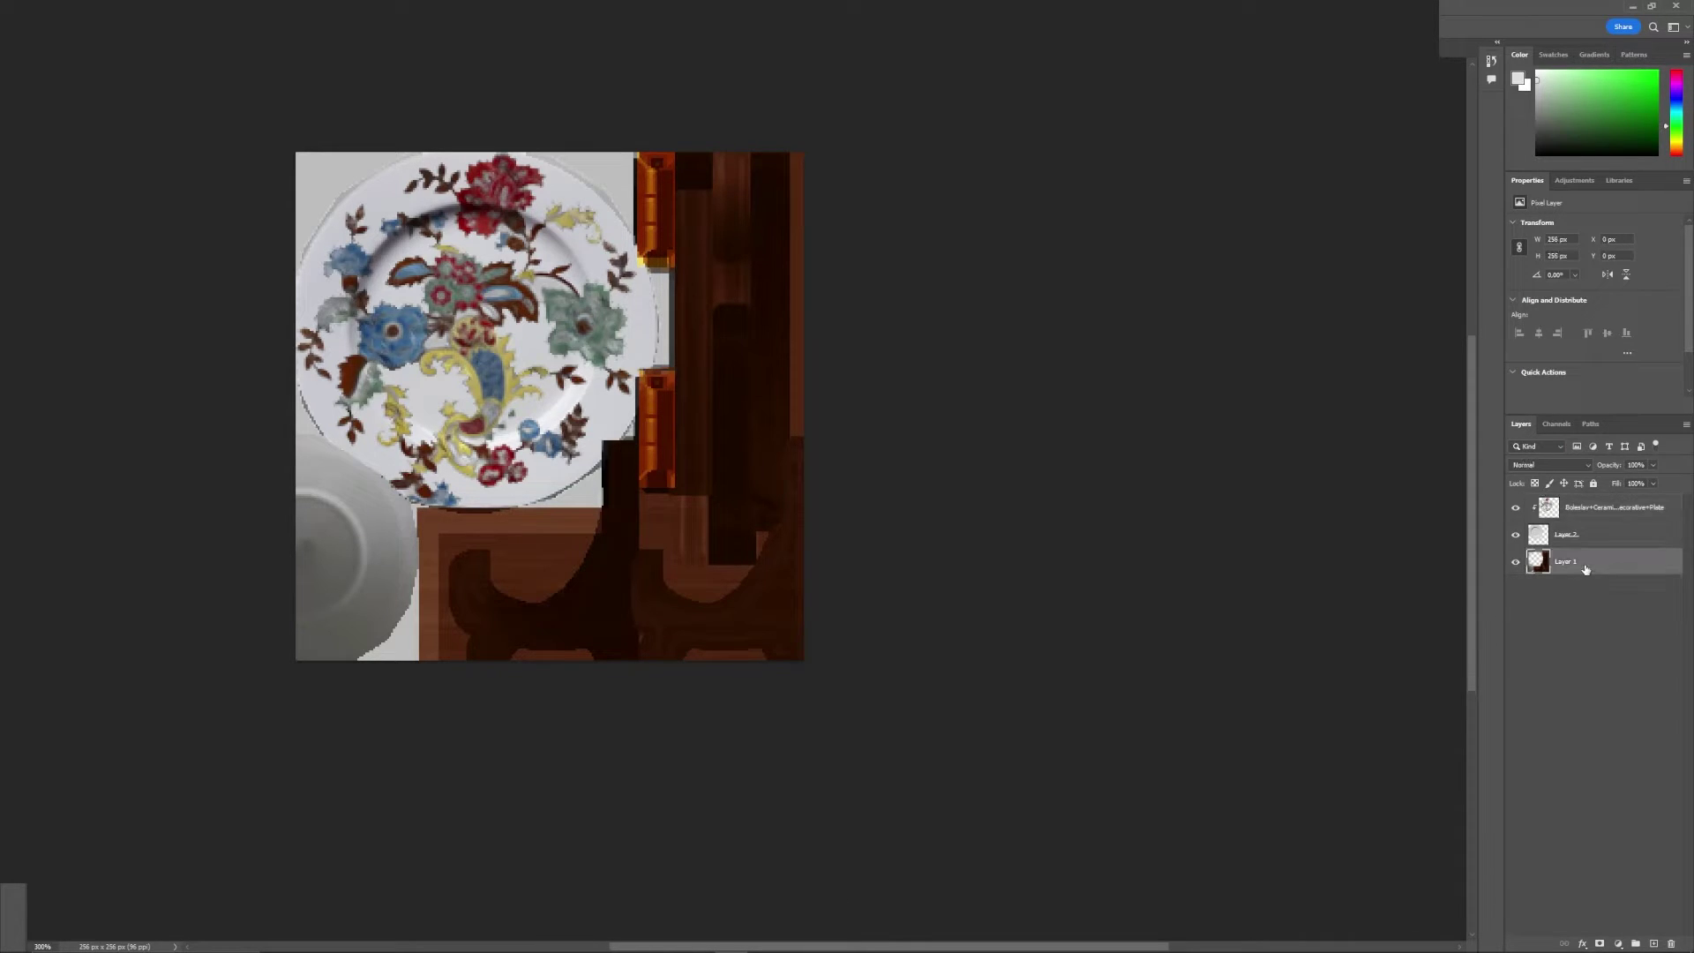
left_click_drag(1517, 509, 1512, 560)
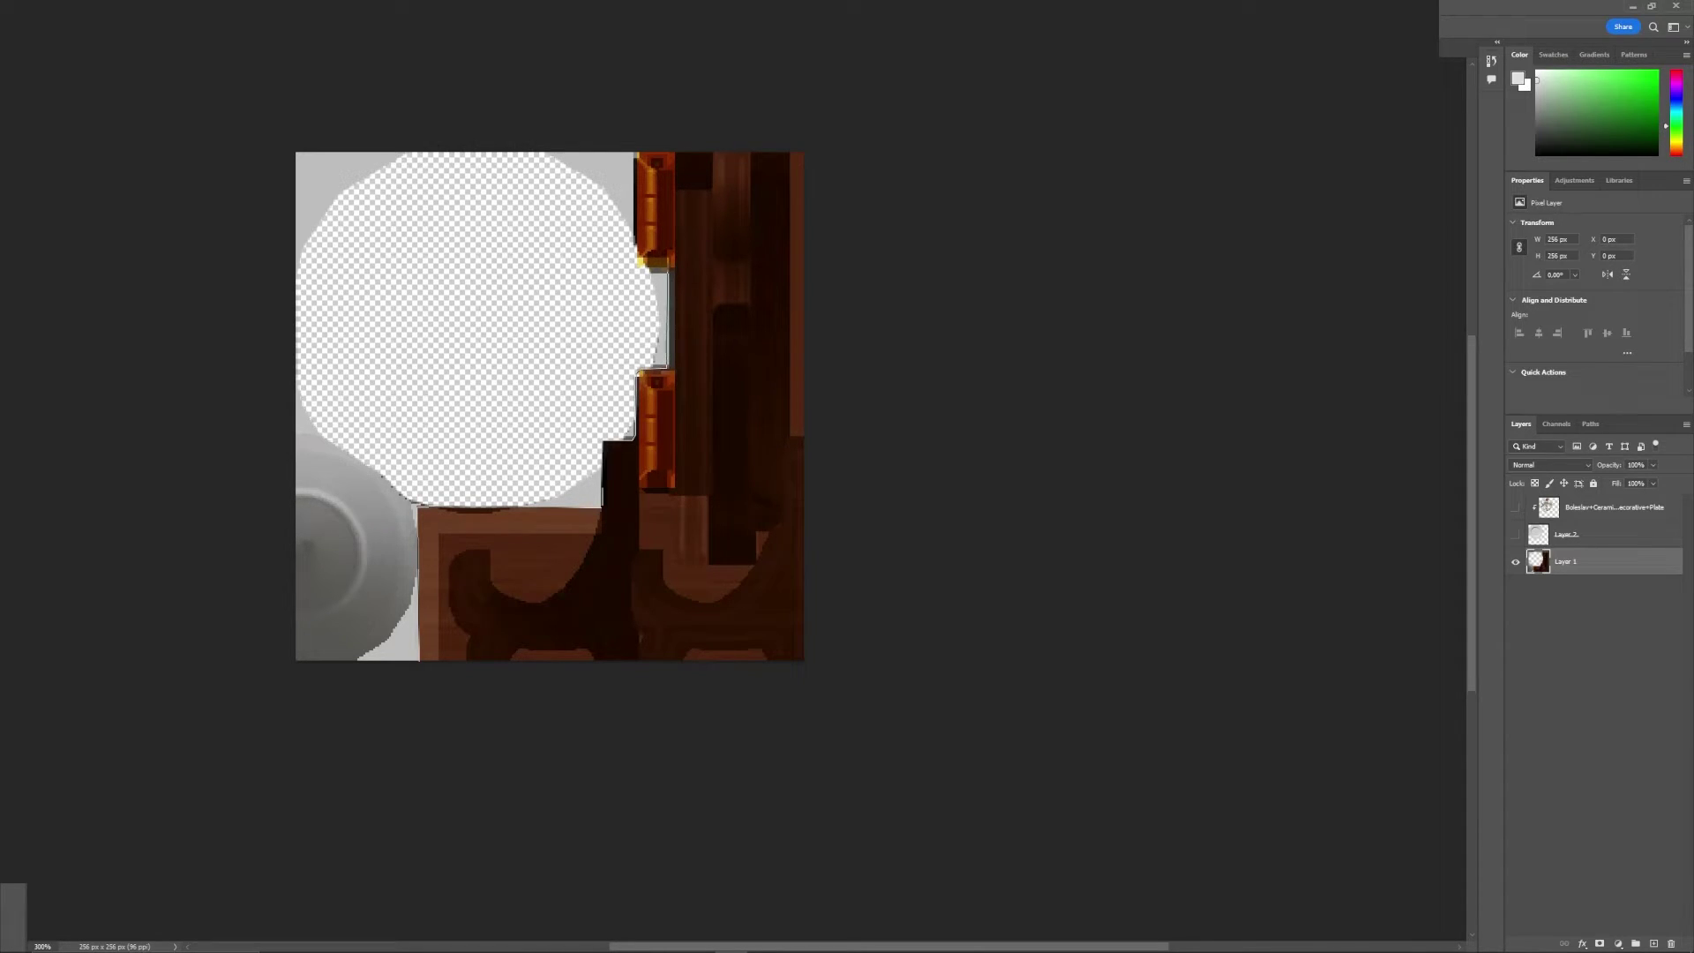
Lasso the wooden stand, cut it onto Layer 3, and open Camera Raw on it.
left_click_drag(635, 238, 845, 731)
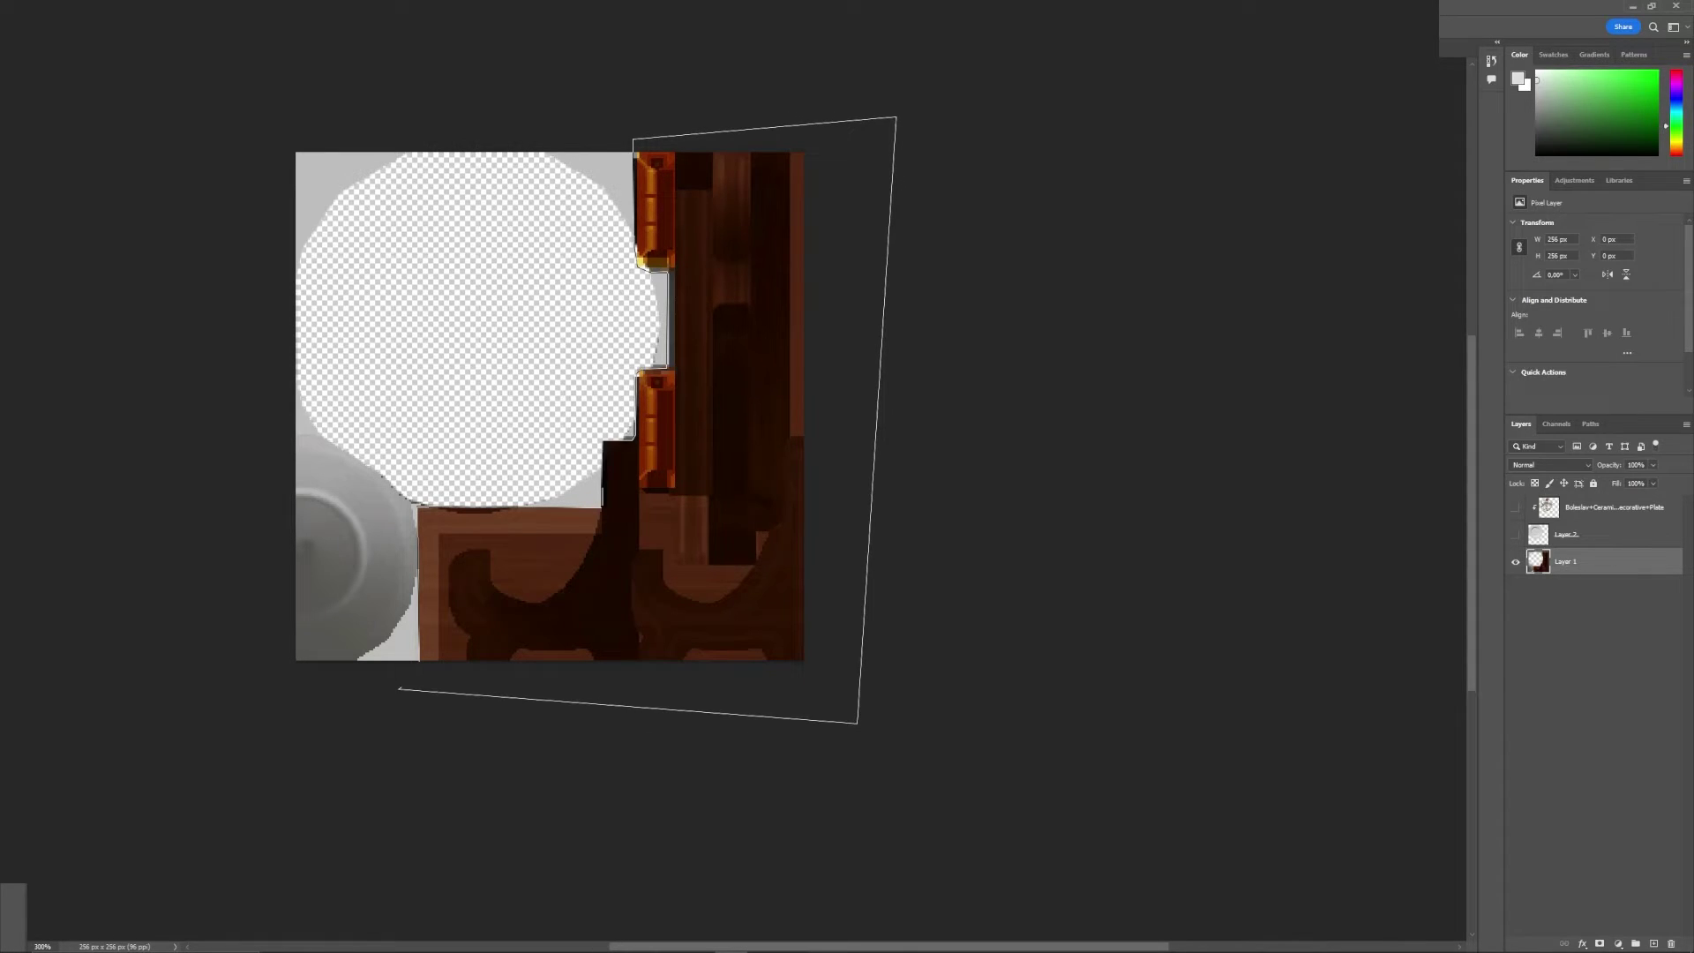
left_click_drag(845, 731, 398, 690)
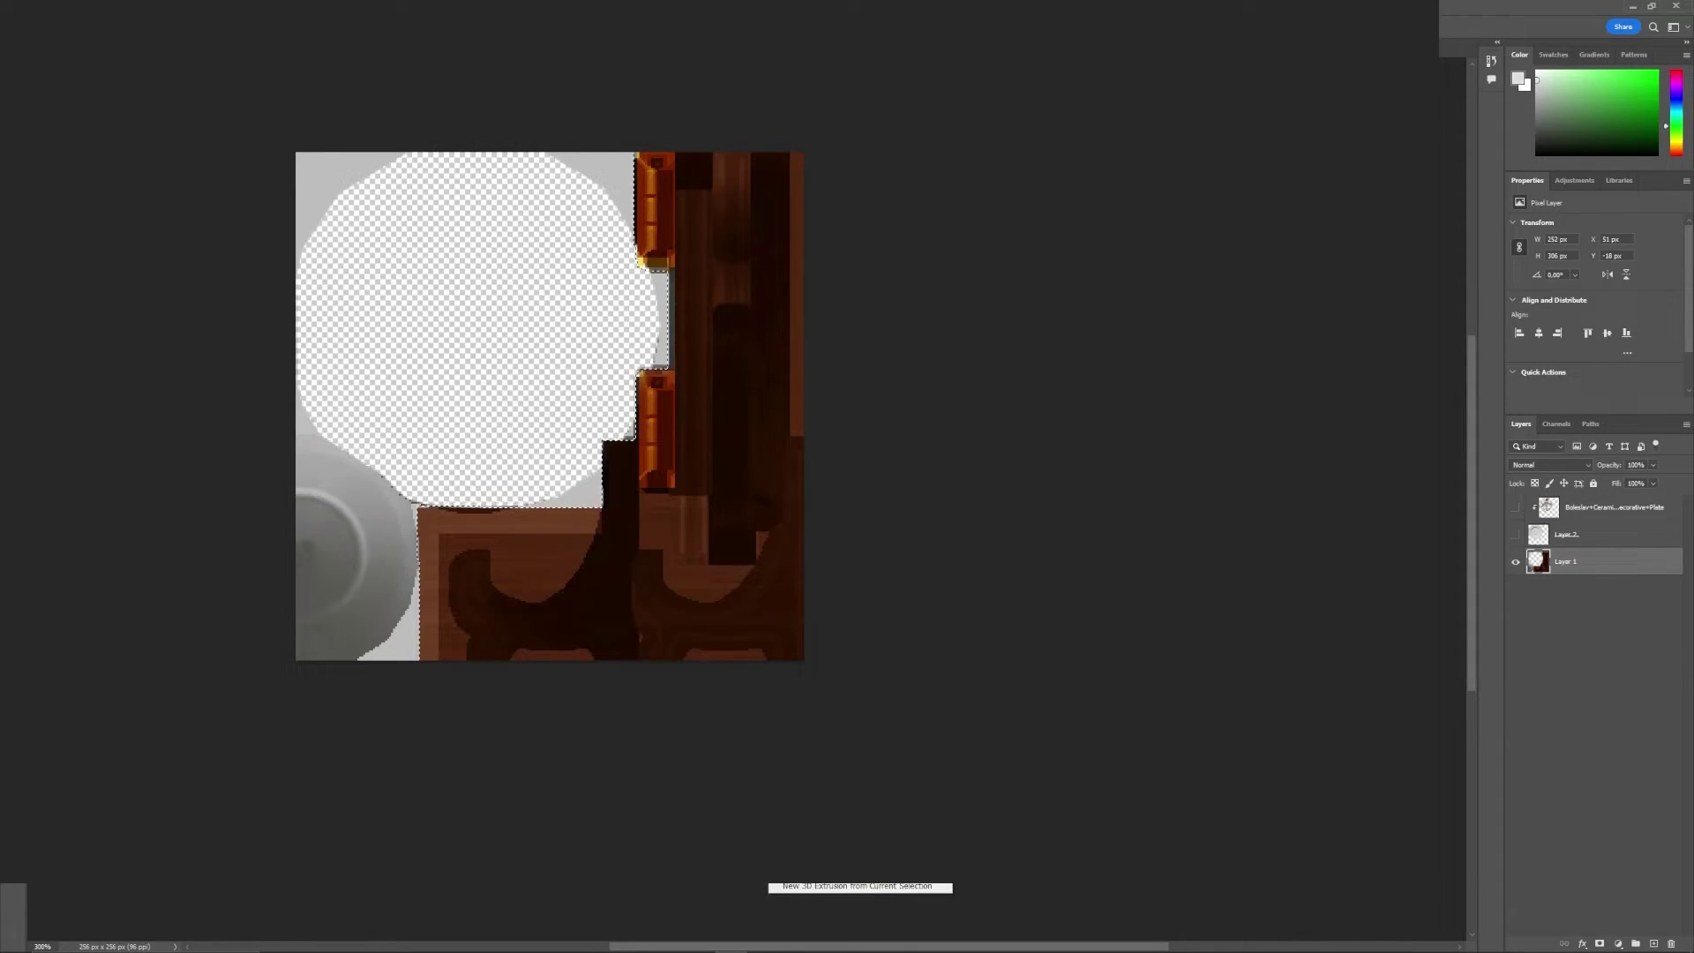
key("ctrl+shift+j")
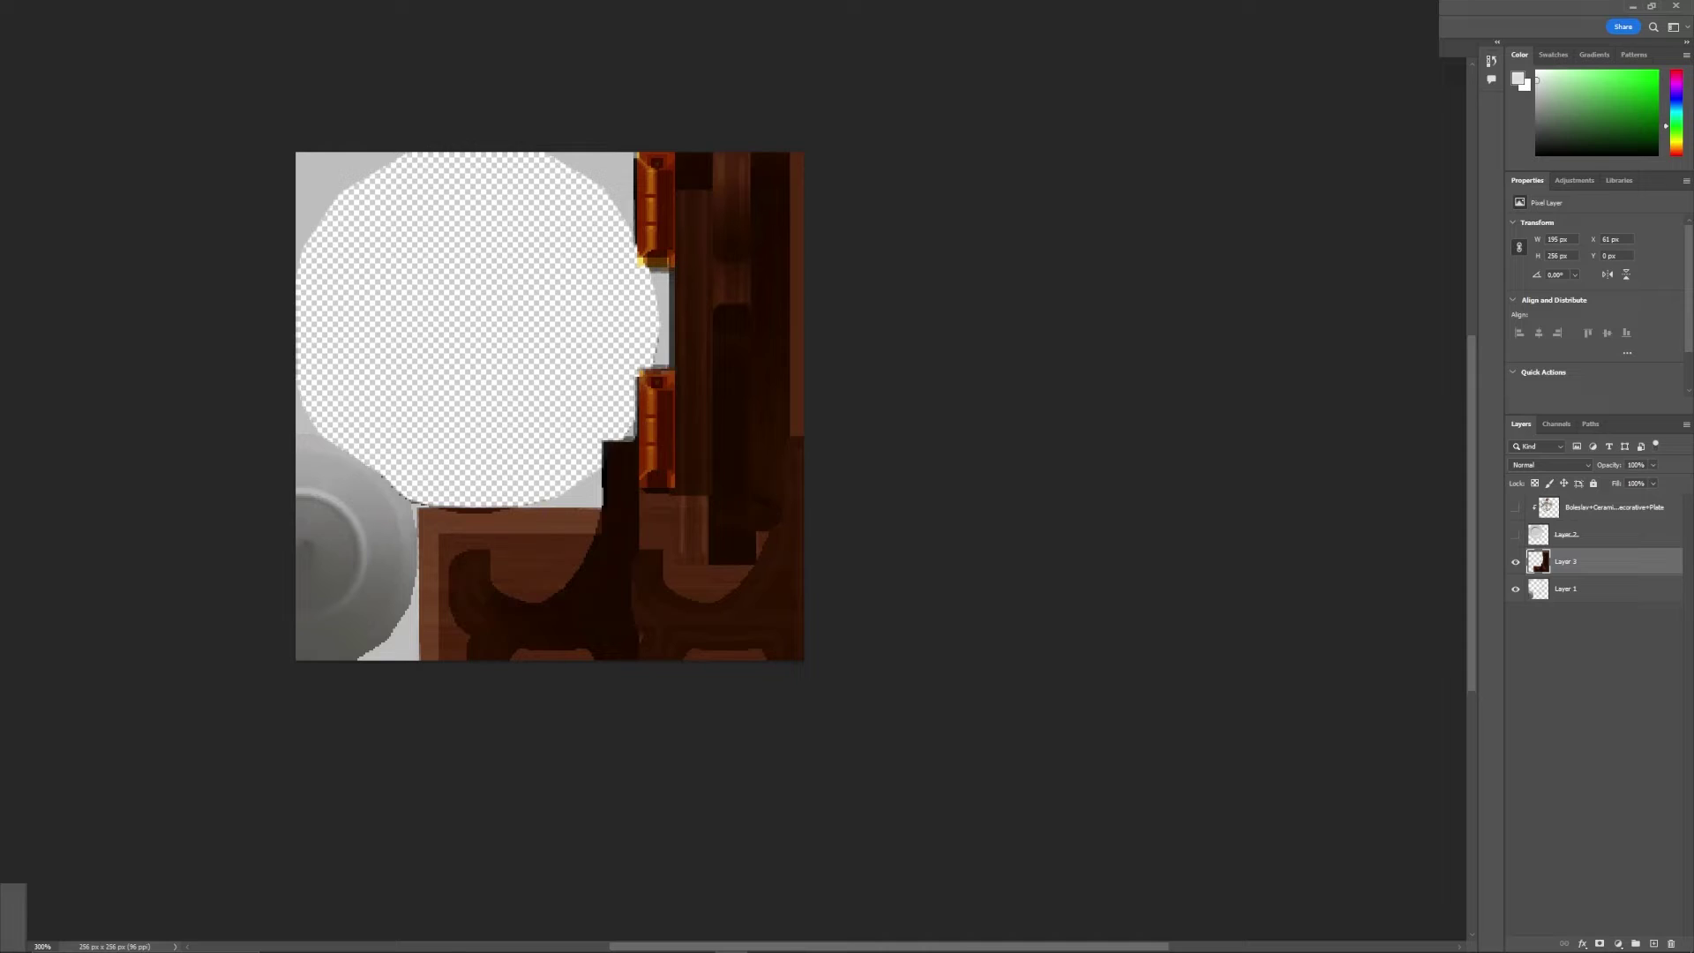
key("ctrl+shift+a")
Convert the wooden stand to black and white in Camera Raw and show Layer 2 again.
left_click(1633, 131)
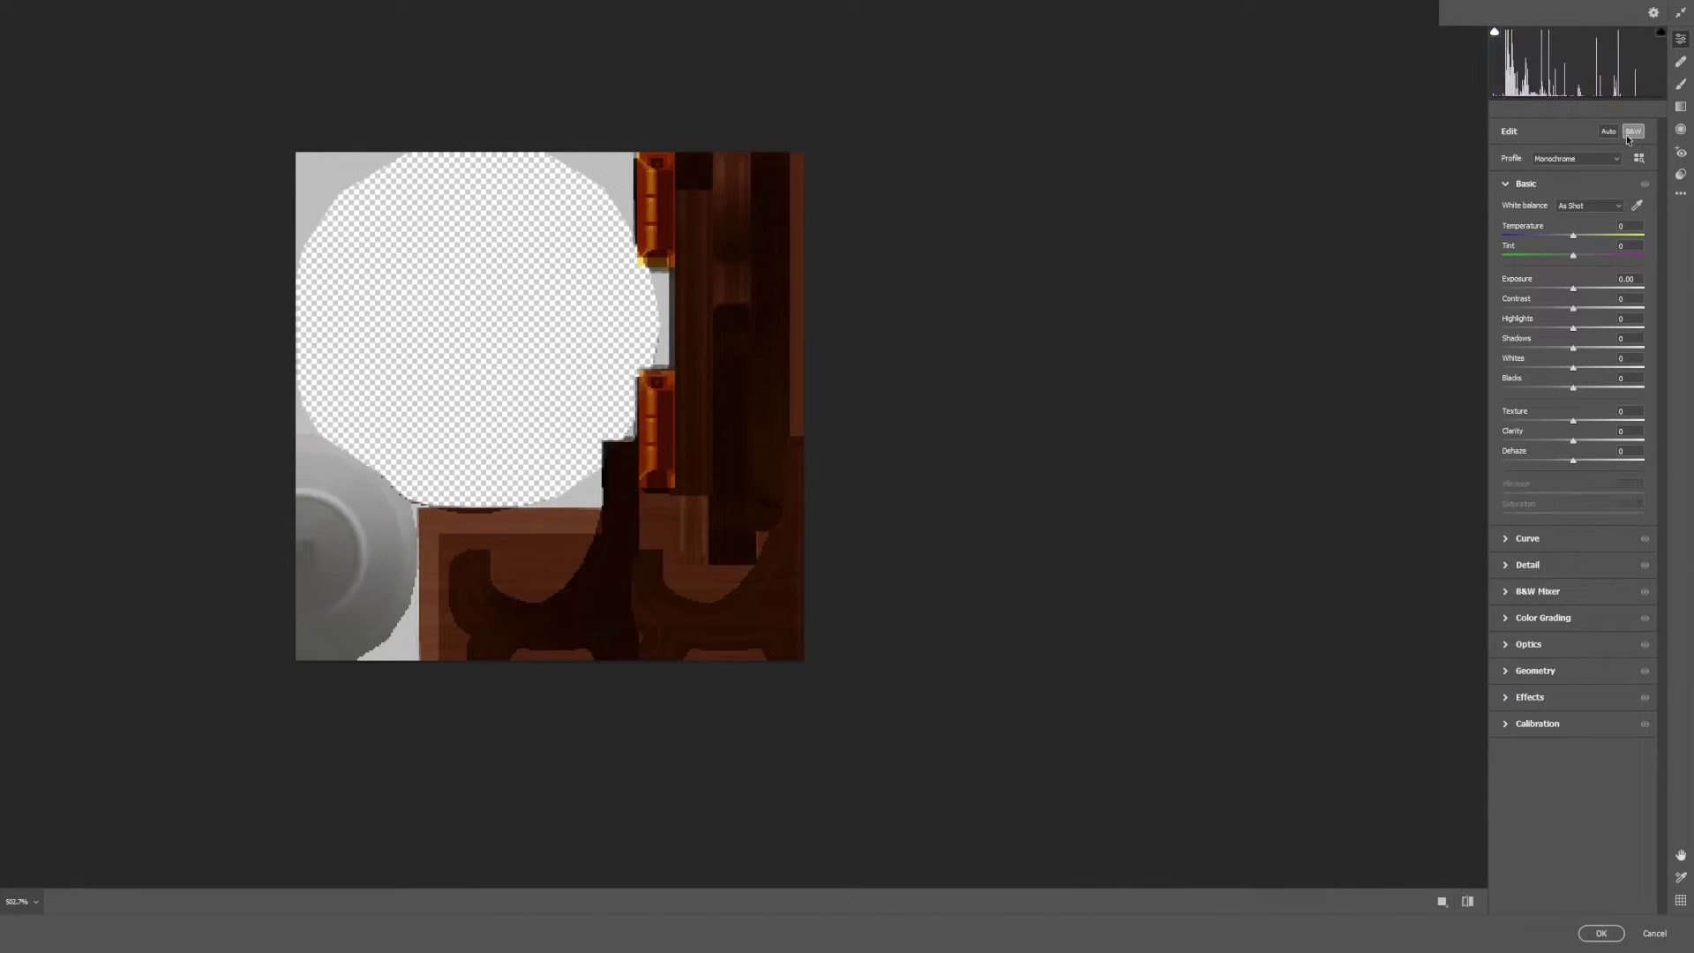
left_click(1601, 933)
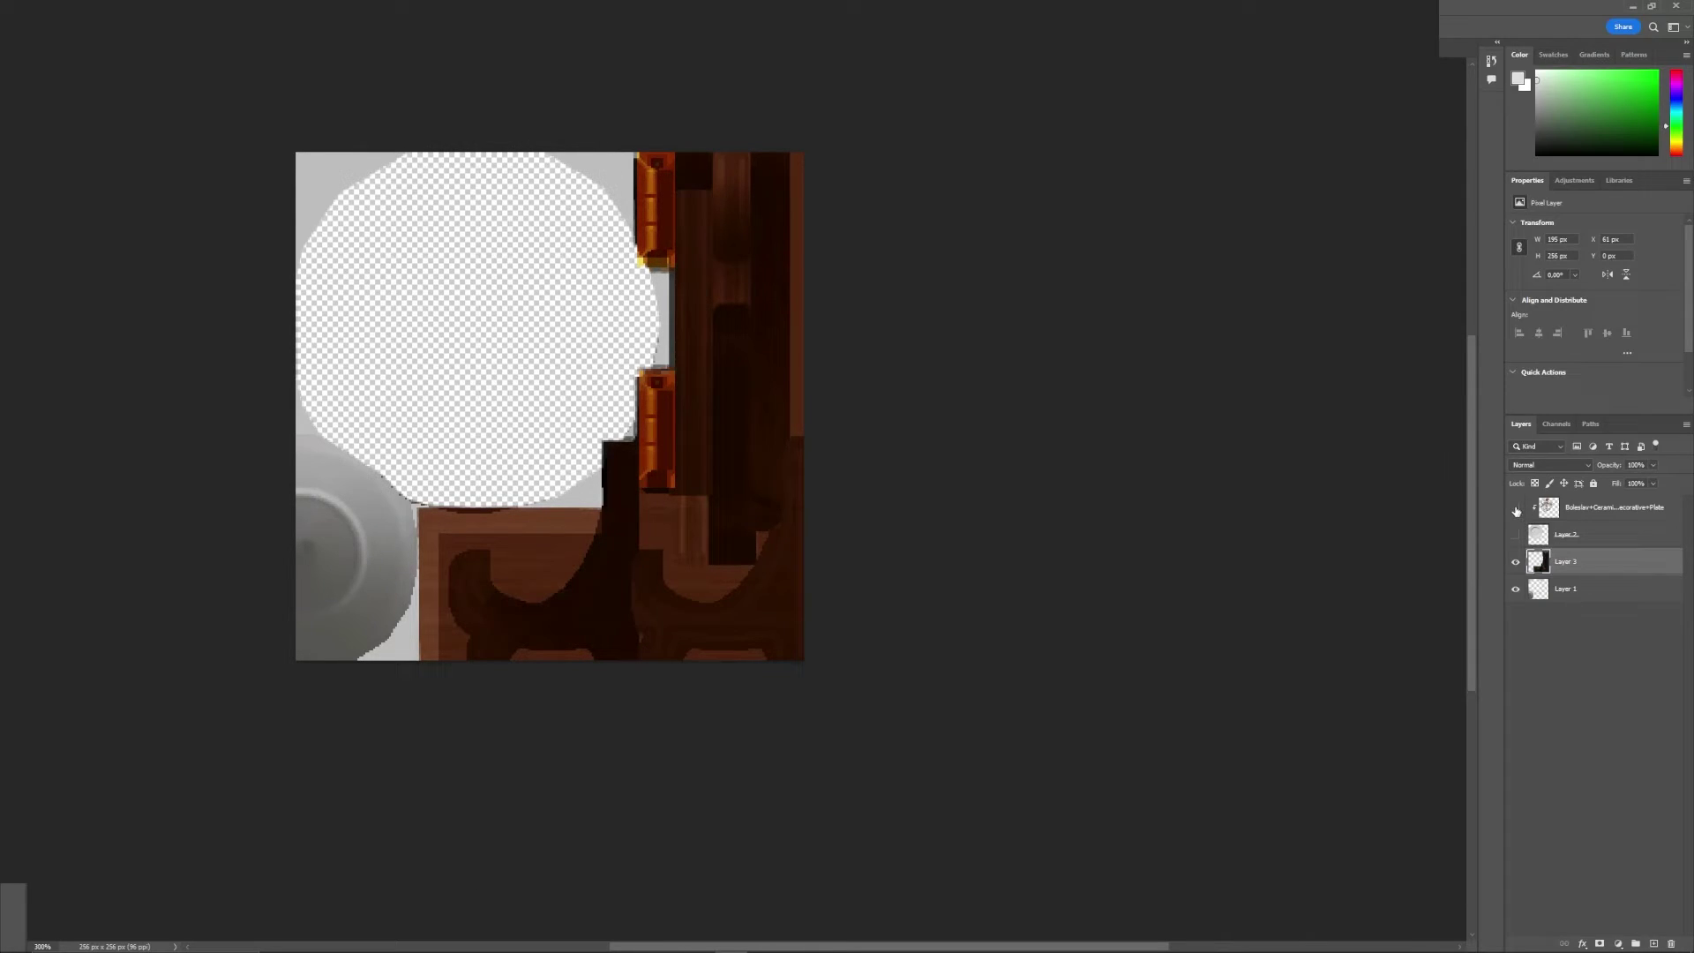
left_click(1517, 535)
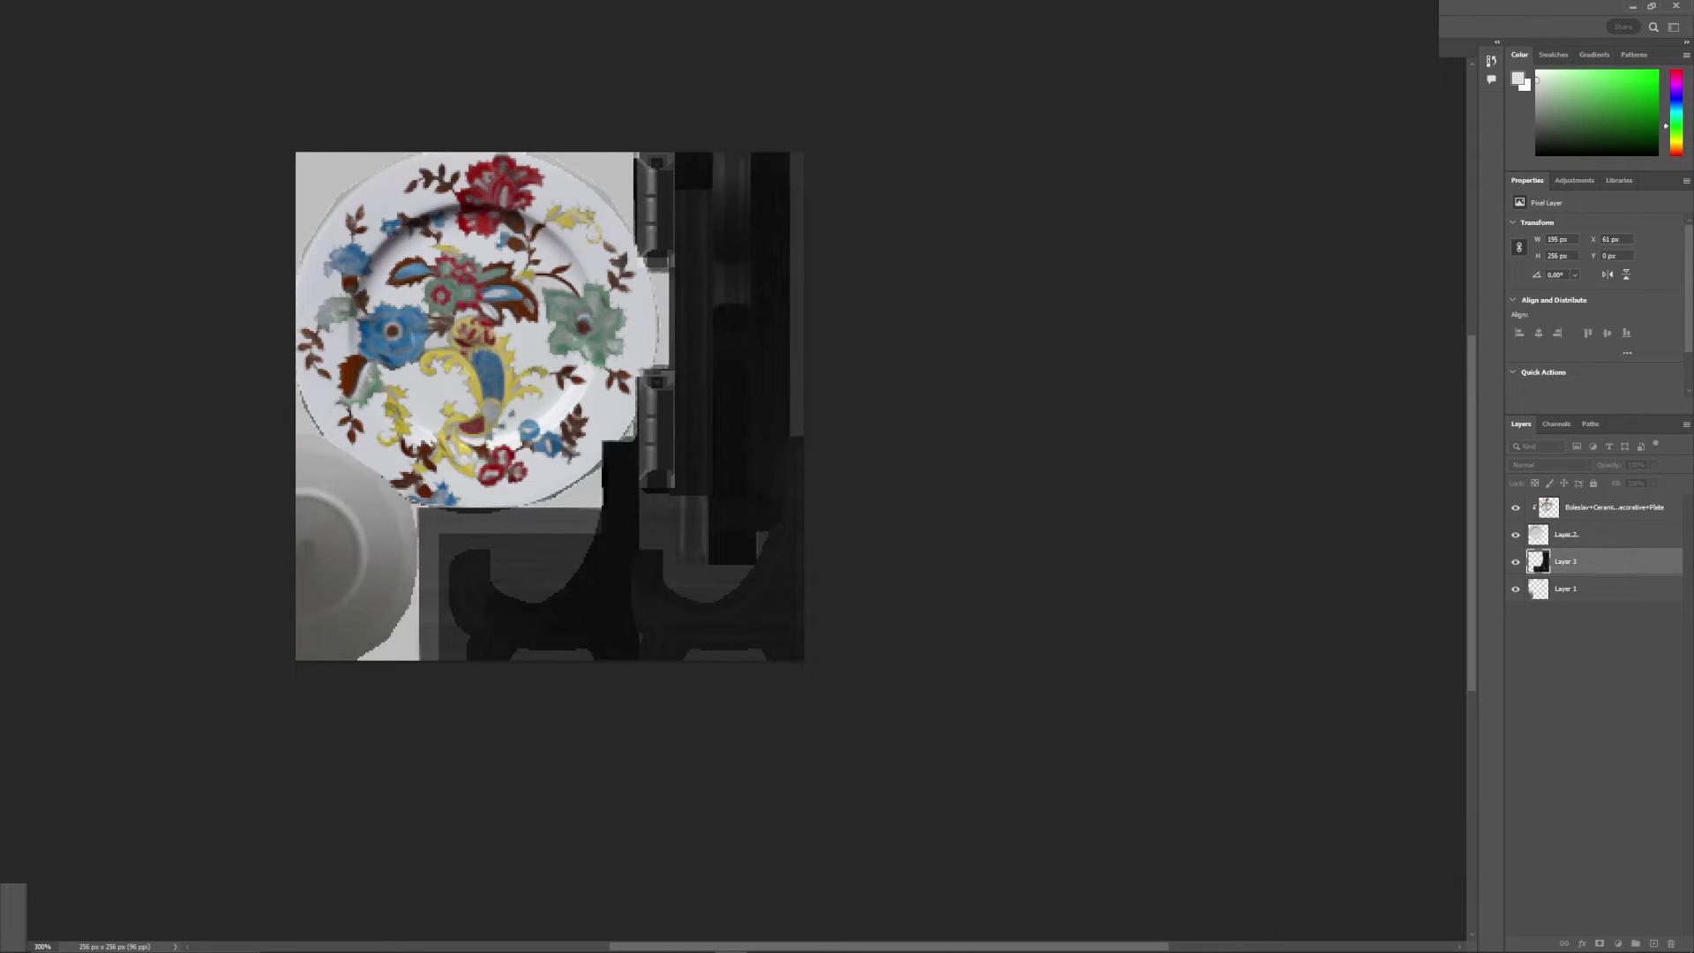
left_click(1586, 625)
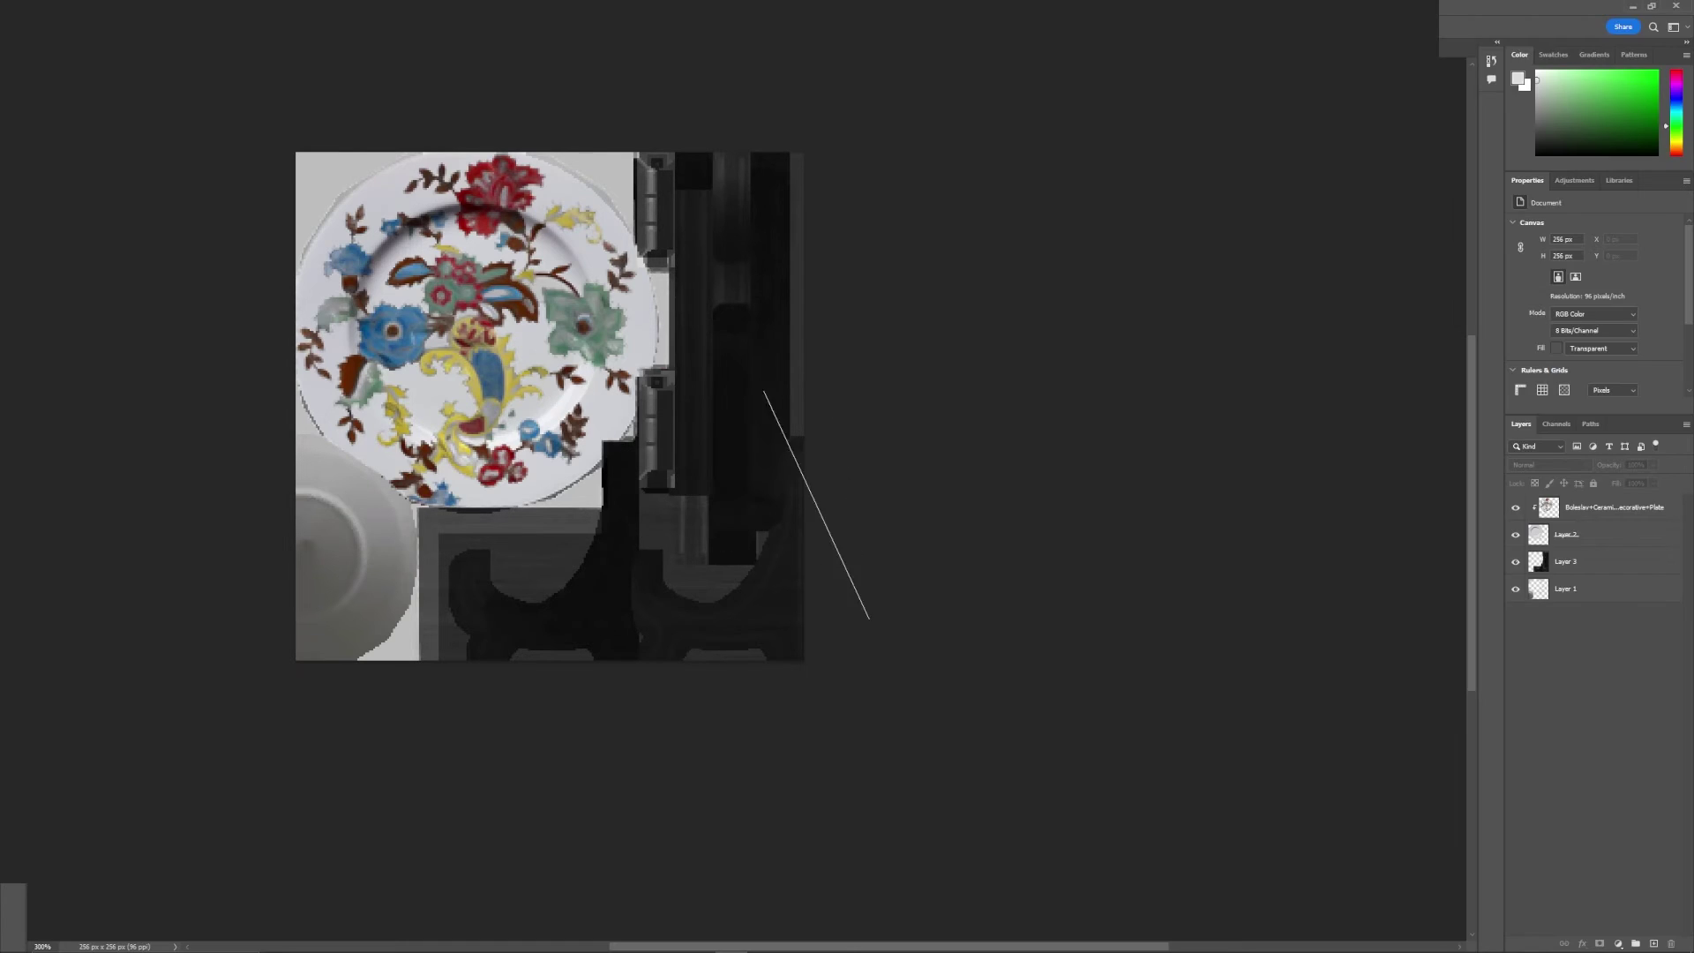
Nudge the floral pattern, then scale it to about 120 × 117 px inside the plate rim.
left_click(1551, 510)
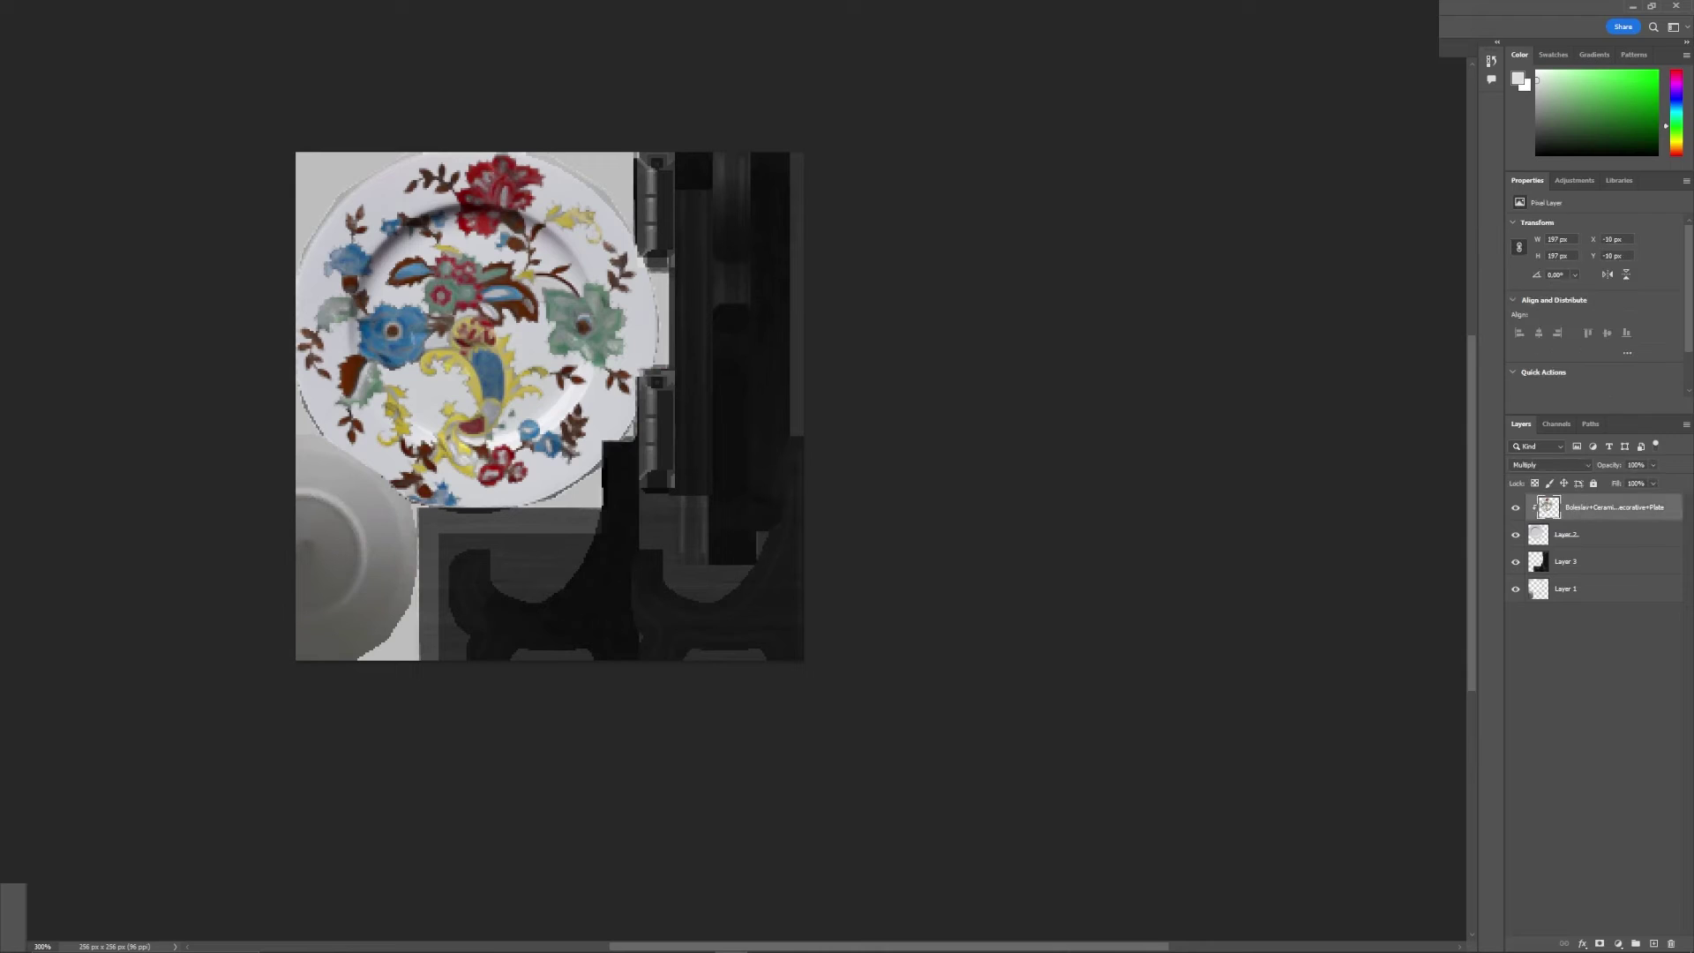
left_click_drag(477, 330, 492, 305)
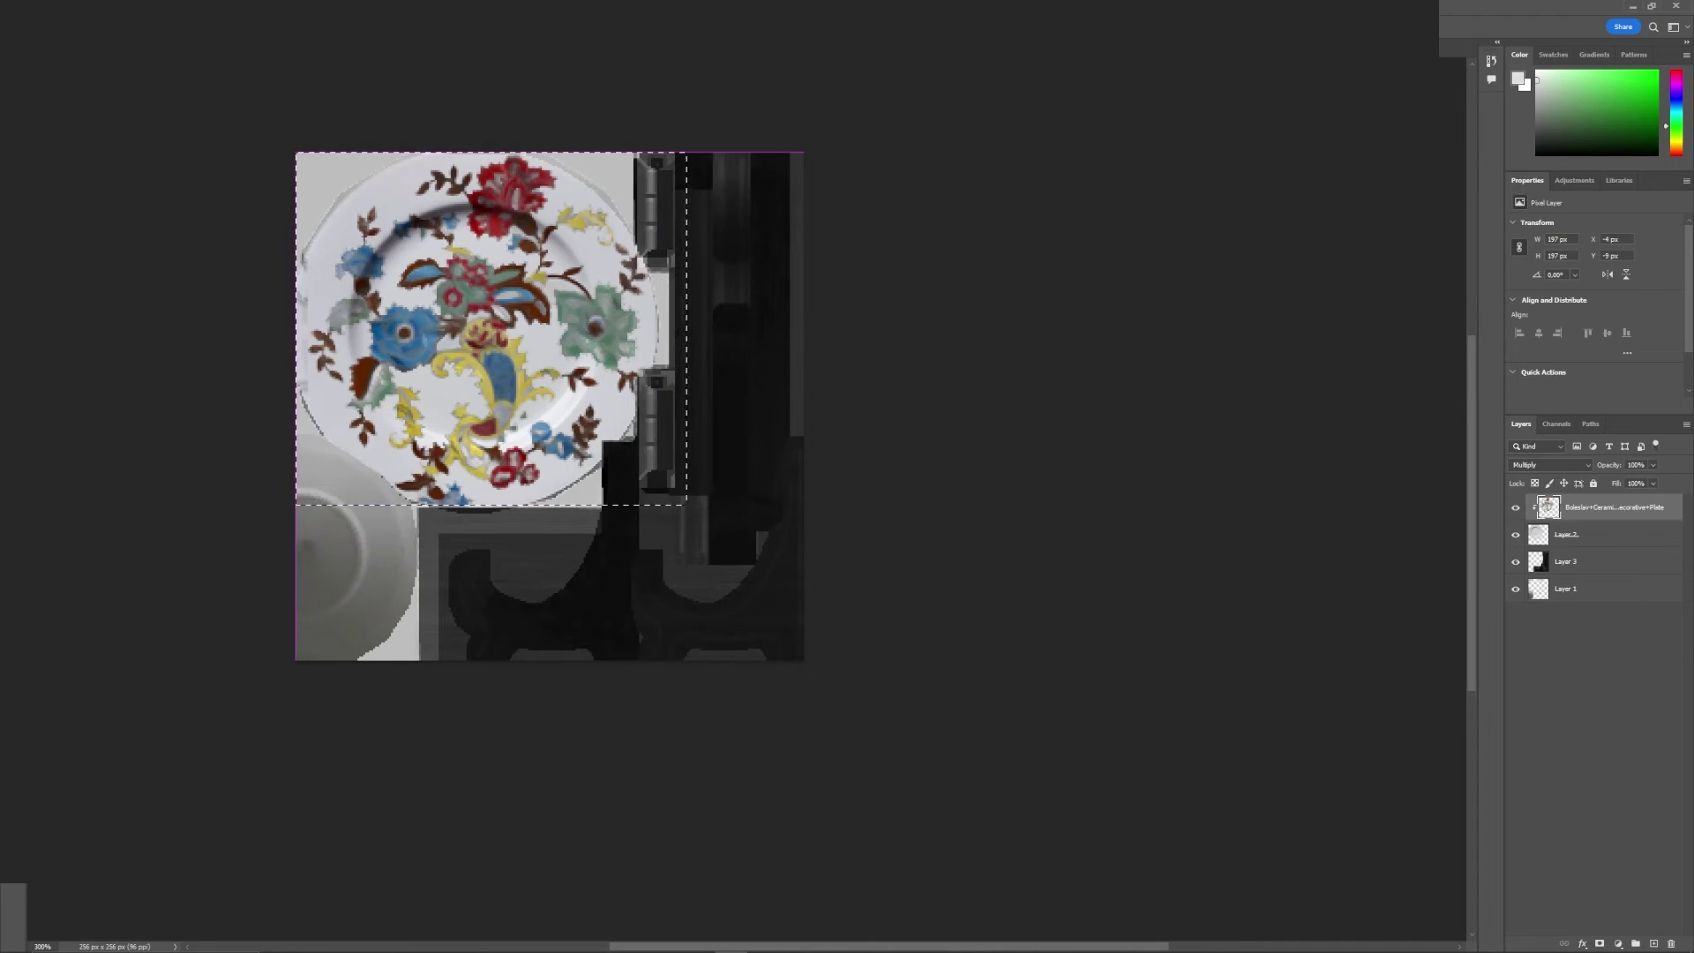
mouse_move(295, 152)
left_mouse_down()
mouse_move(719, 560)
mouse_move(619, 464)
left_mouse_up()
key("ctrl+t")
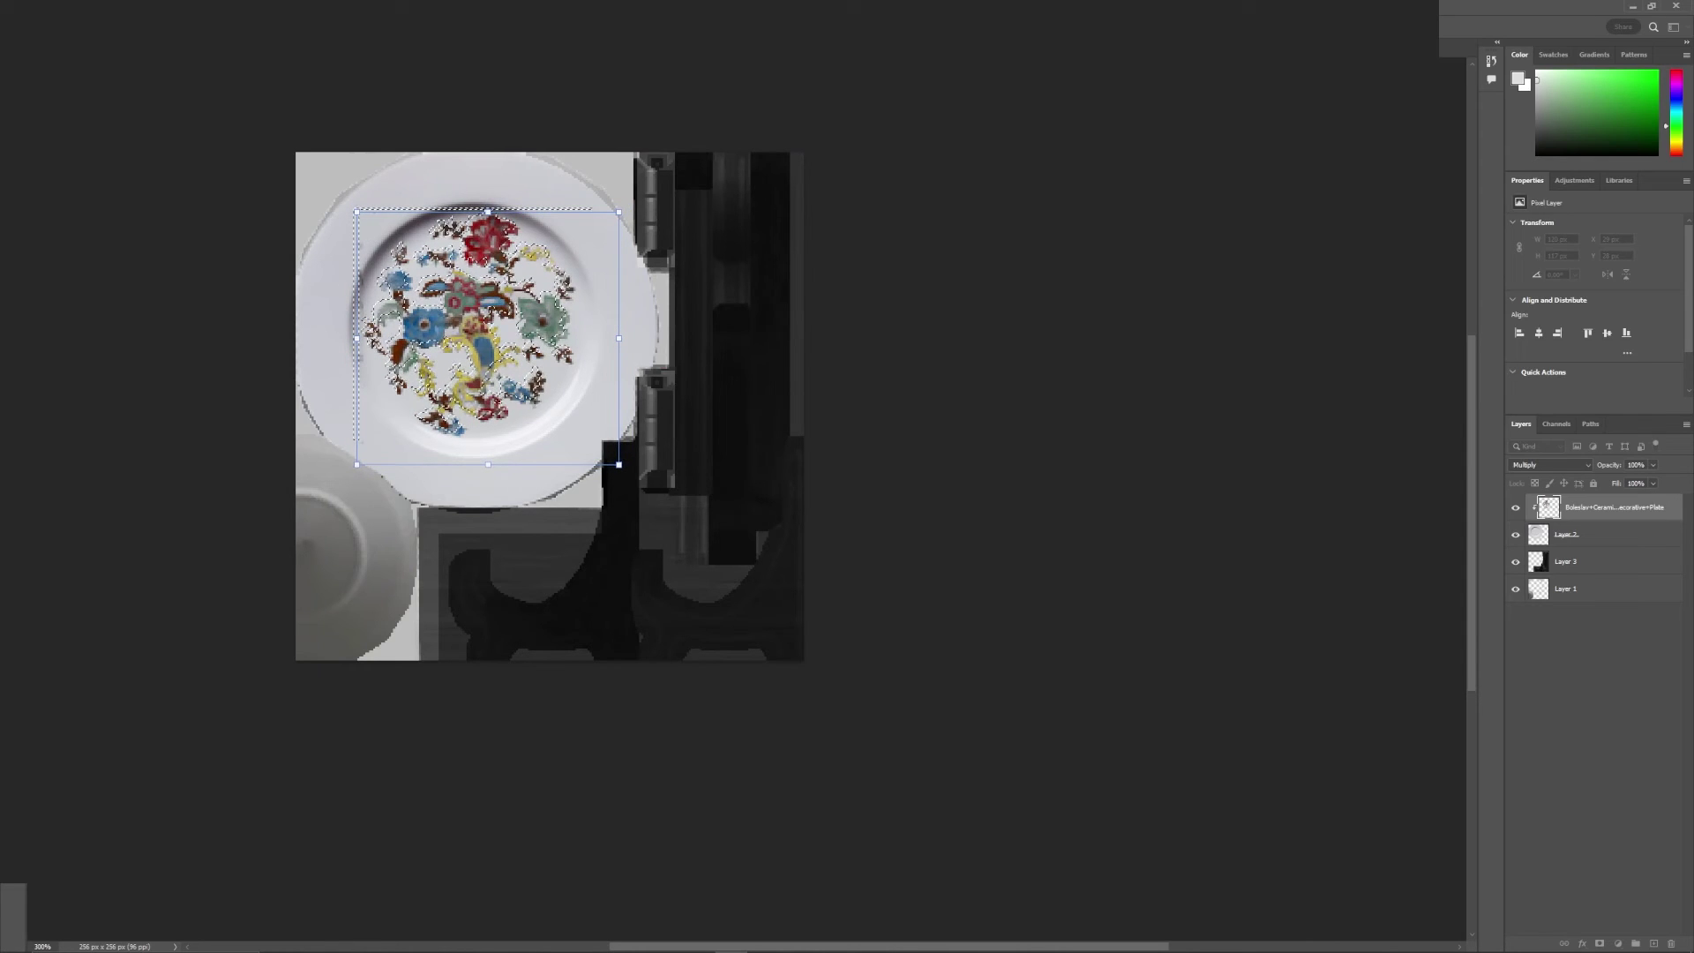
key("Return")
key("ctrl+z")
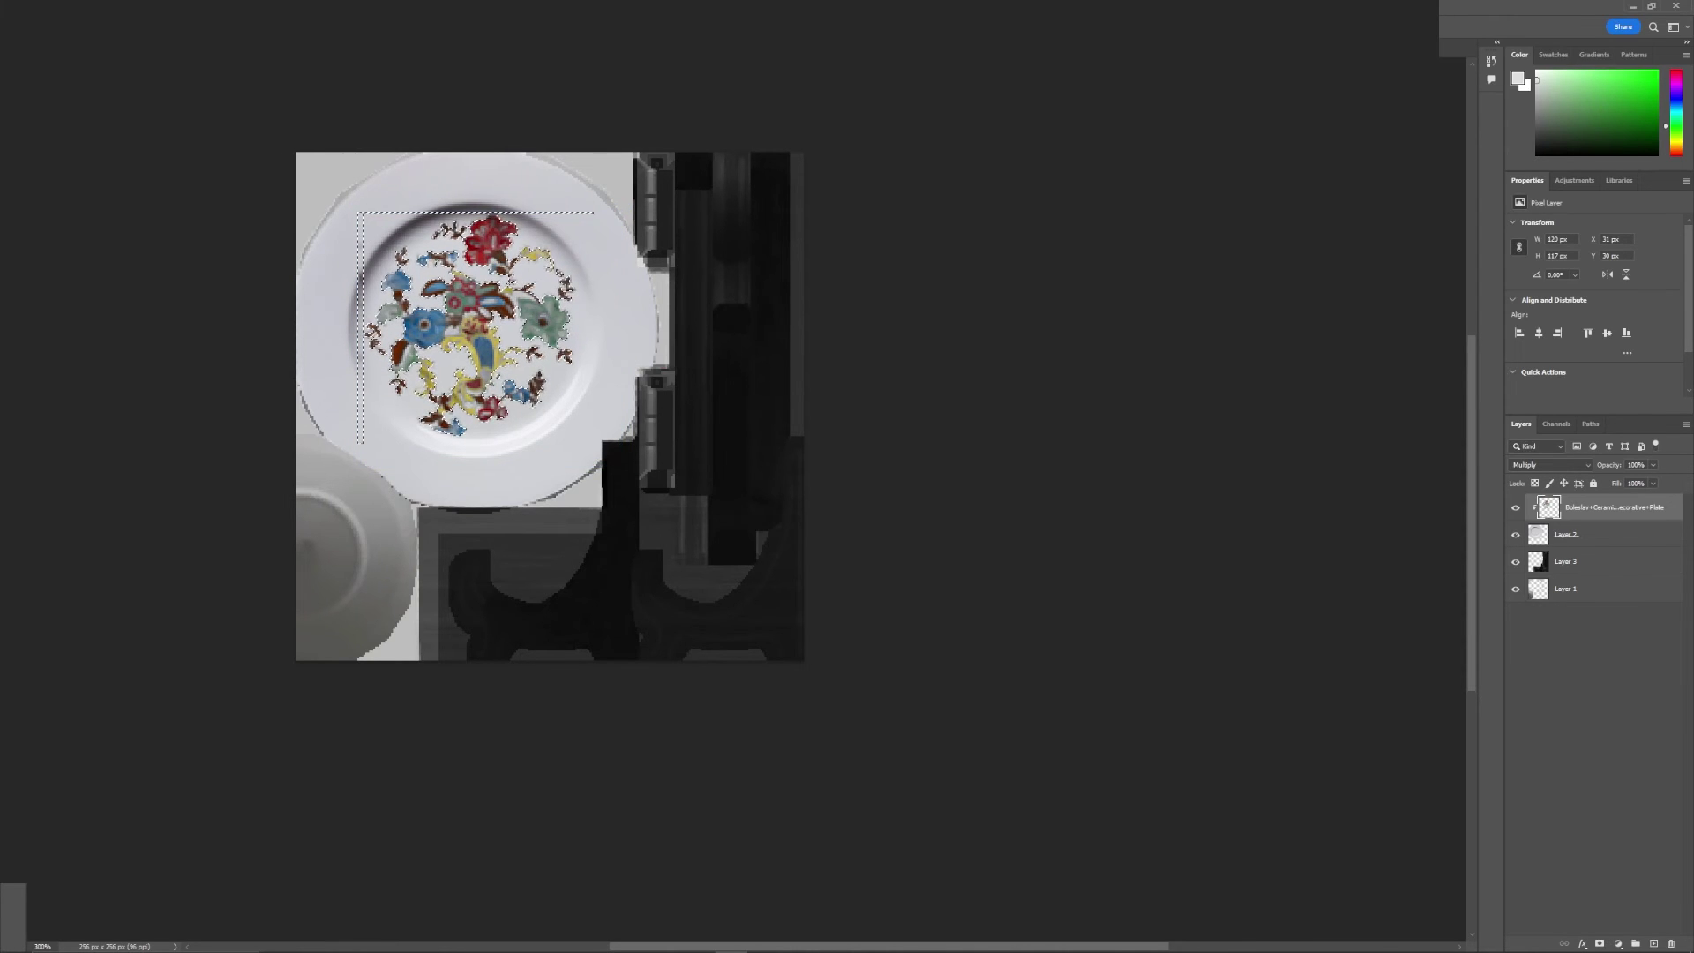